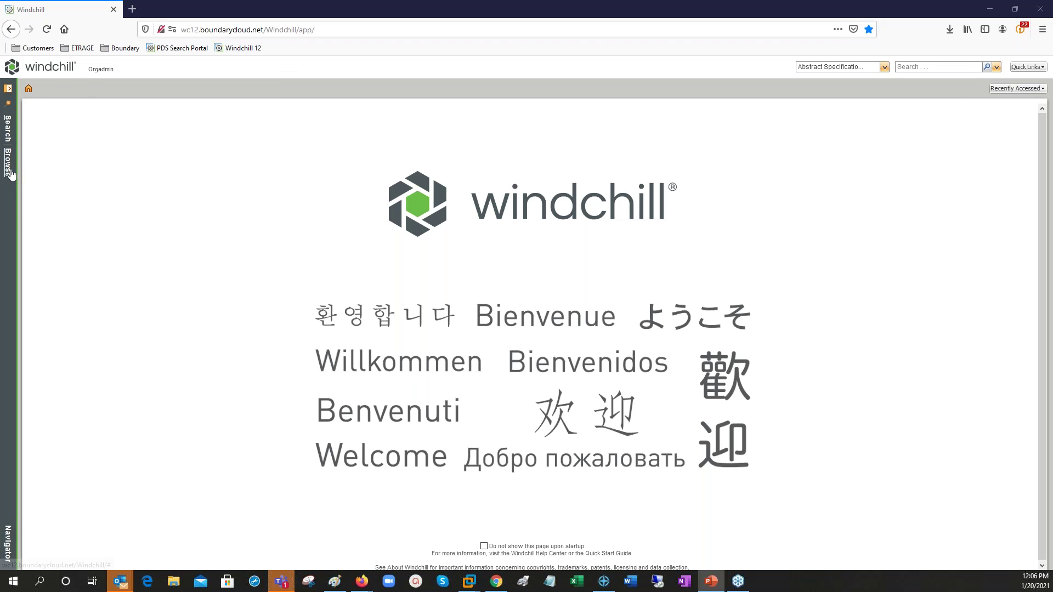
# Step: Open the information page for pcb_1.asm from the PCB Board product's Parts folder
pyautogui.click(11, 174)
pyautogui.click(47, 166)
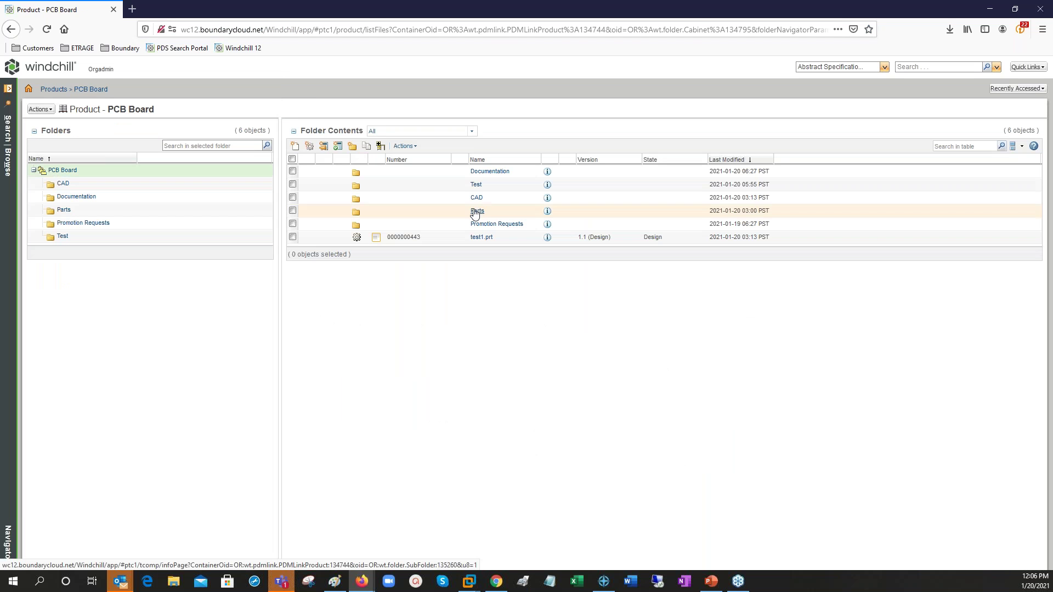
pyautogui.click(480, 207)
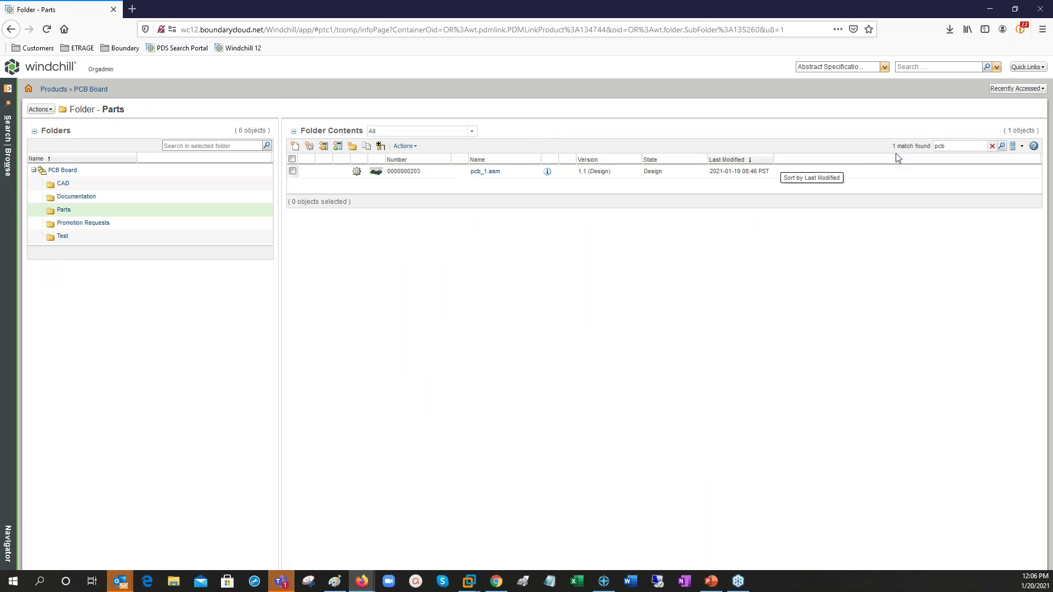
pyautogui.rightClick(476, 177)
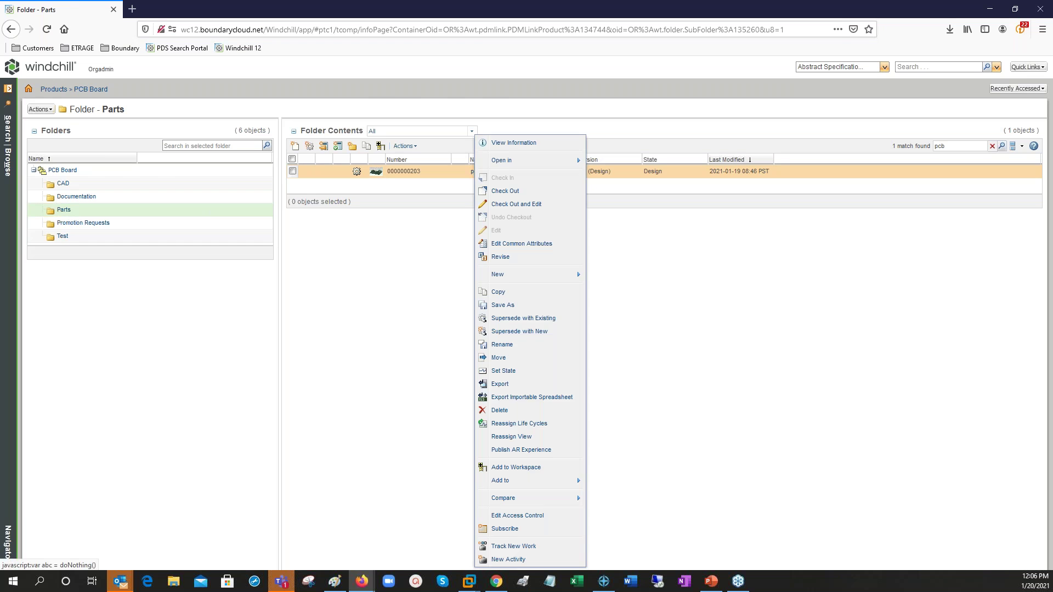
pyautogui.click(512, 142)
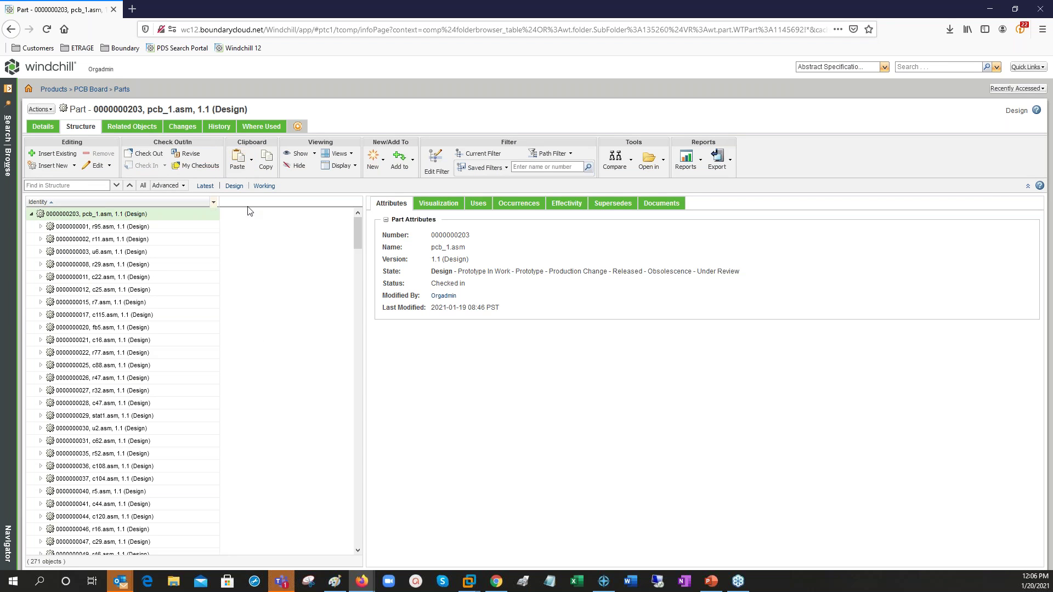
# Step: Switch the pcb_1.asm structure view from Design to Manufacturing and open the Latest filter settings
pyautogui.click(234, 186)
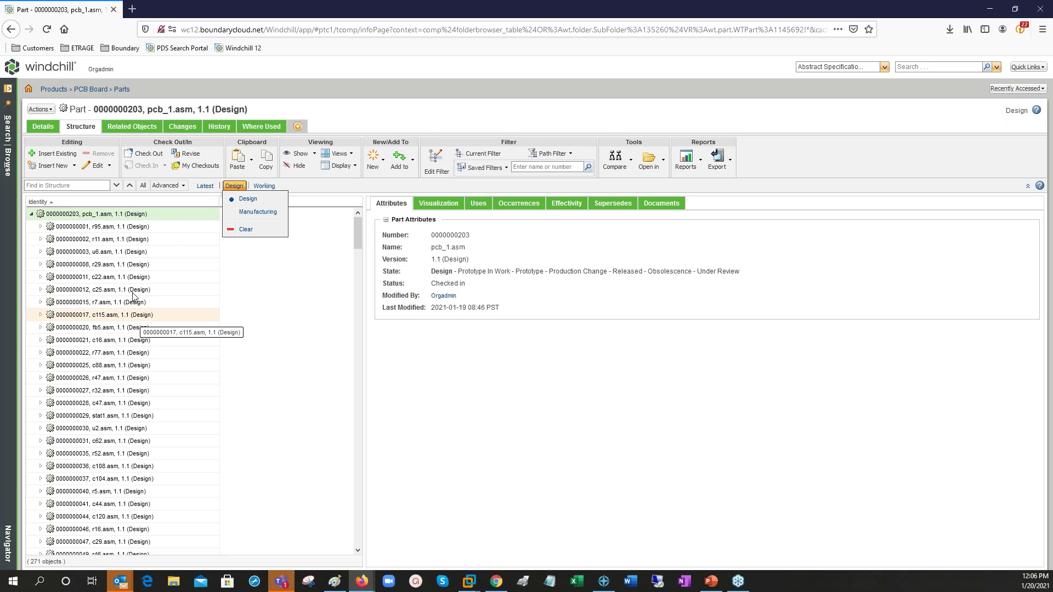
pyautogui.click(258, 212)
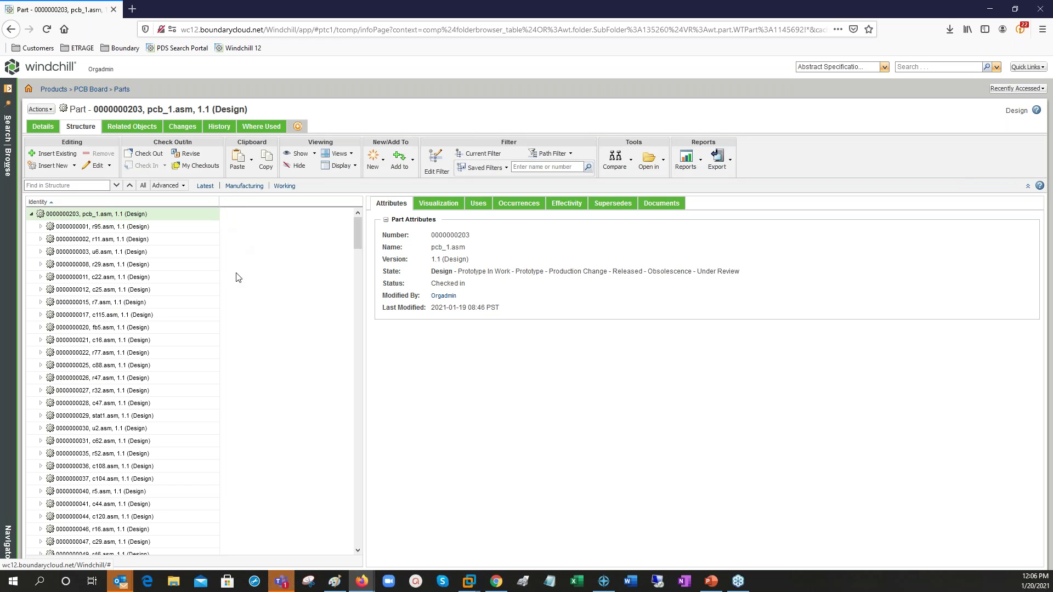
pyautogui.click(206, 187)
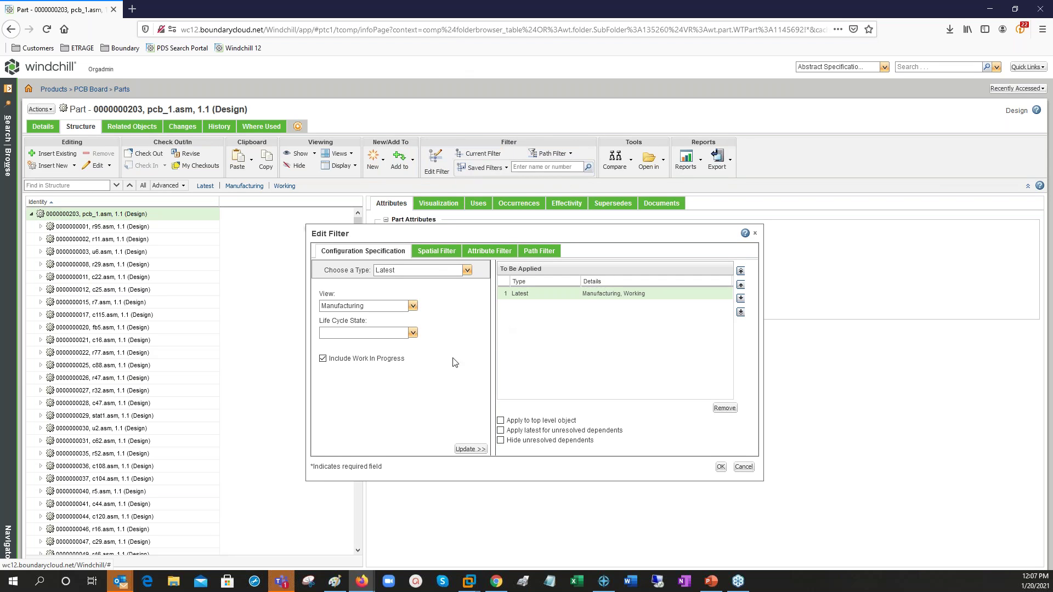
# Step: Try the Baseline and Promotion Request configuration types, then return to Latest
pyautogui.click(466, 271)
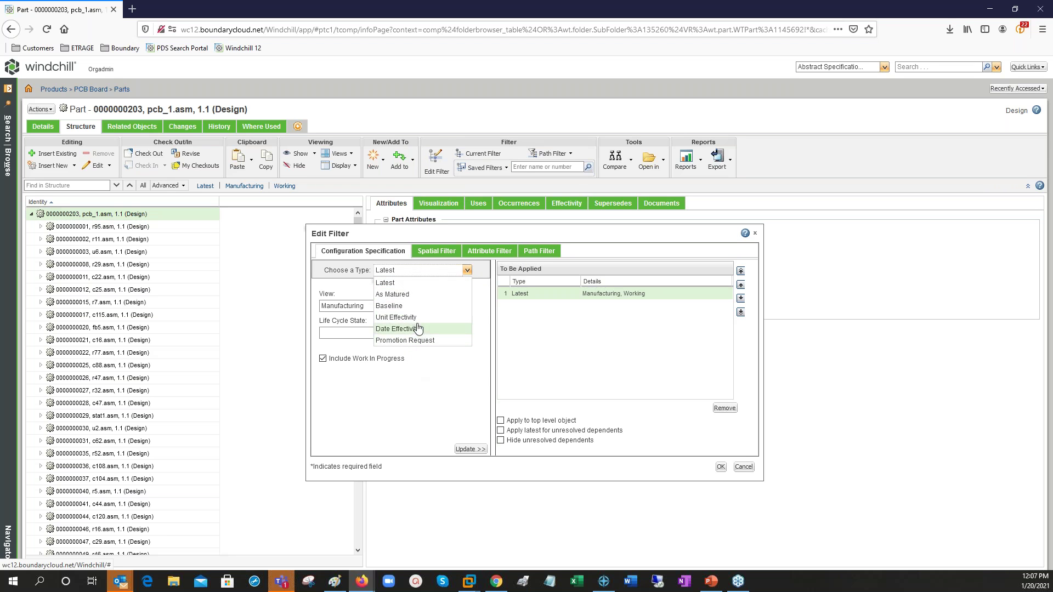
pyautogui.click(394, 305)
pyautogui.click(467, 271)
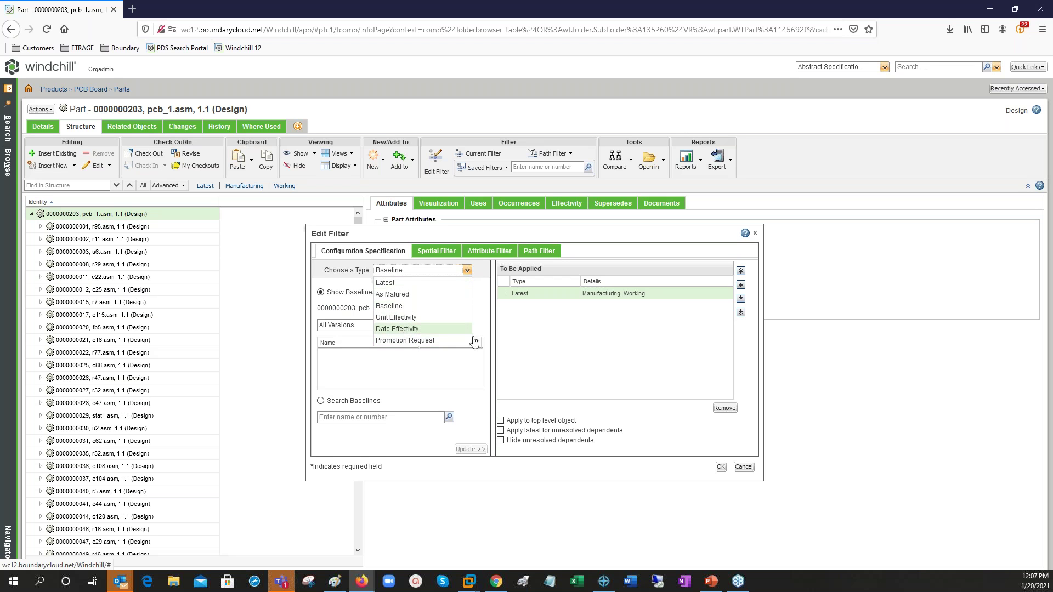
pyautogui.click(443, 341)
pyautogui.click(458, 276)
pyautogui.click(428, 283)
# Step: Set the filter view to Design, leave the life cycle state unchanged, and cancel the filter
pyautogui.click(413, 306)
pyautogui.click(396, 329)
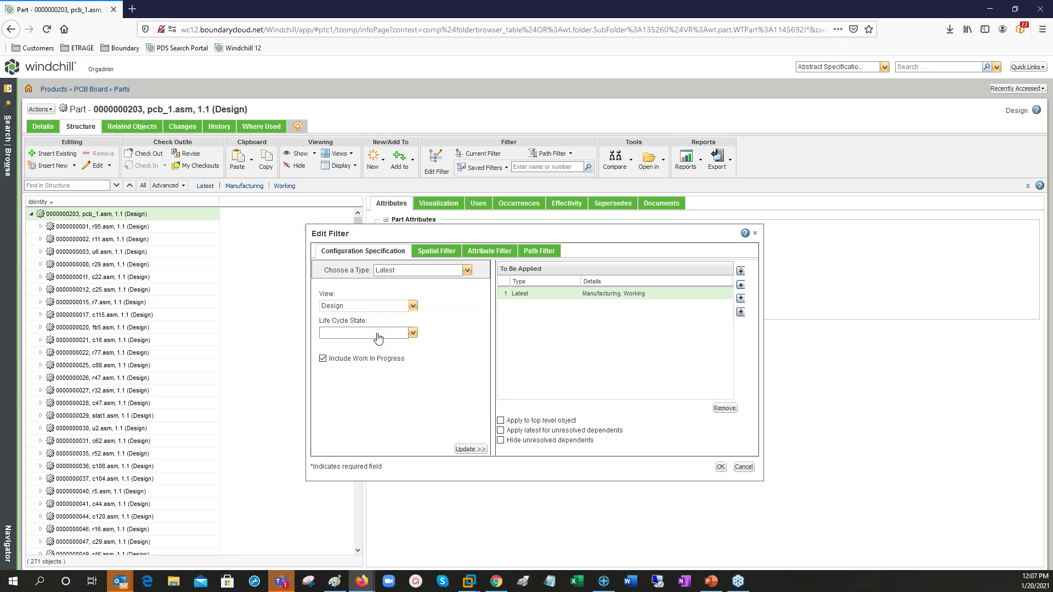
pyautogui.click(412, 333)
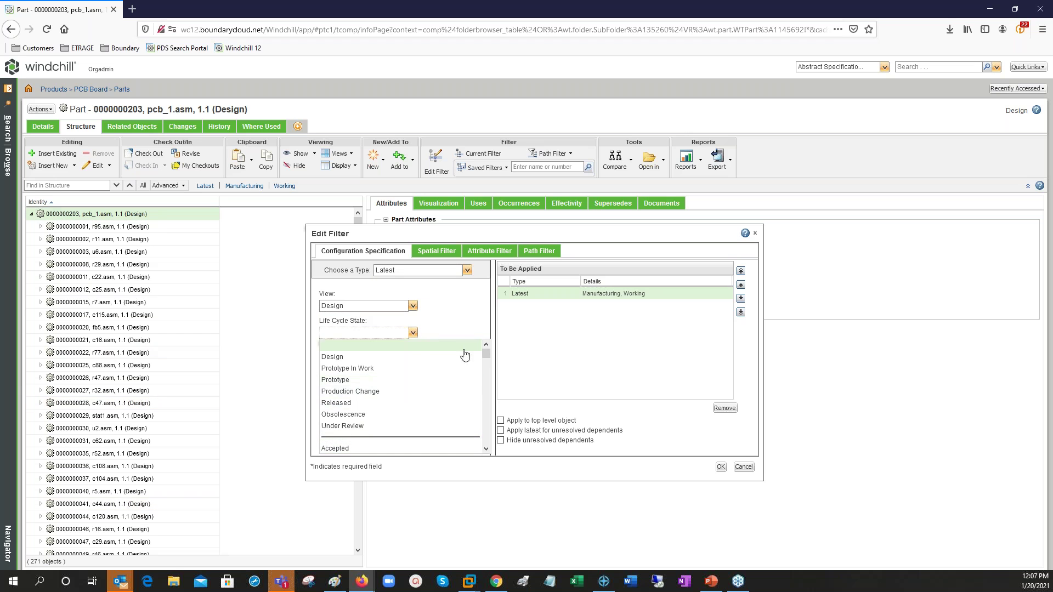
pyautogui.click(418, 344)
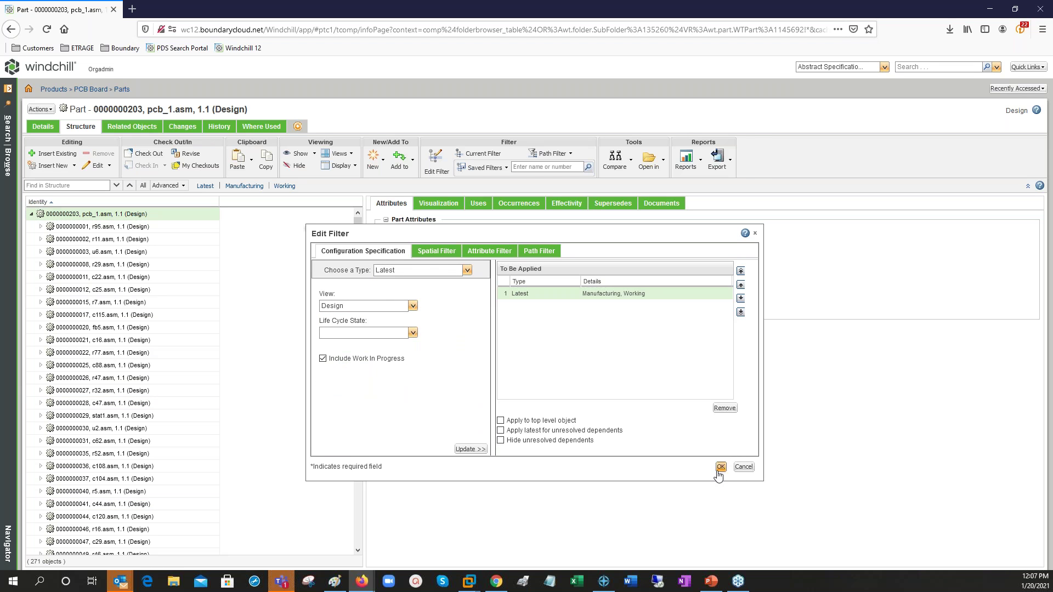
pyautogui.click(744, 467)
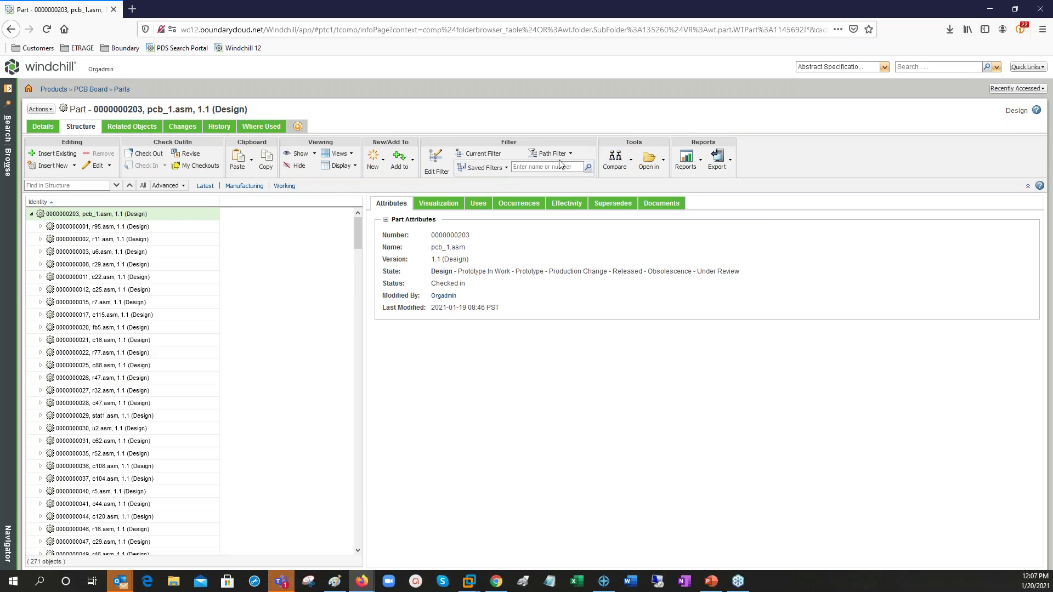
# Step: Reopen and dismiss the filter editor, then bring up the part's Actions menu
pyautogui.click(437, 164)
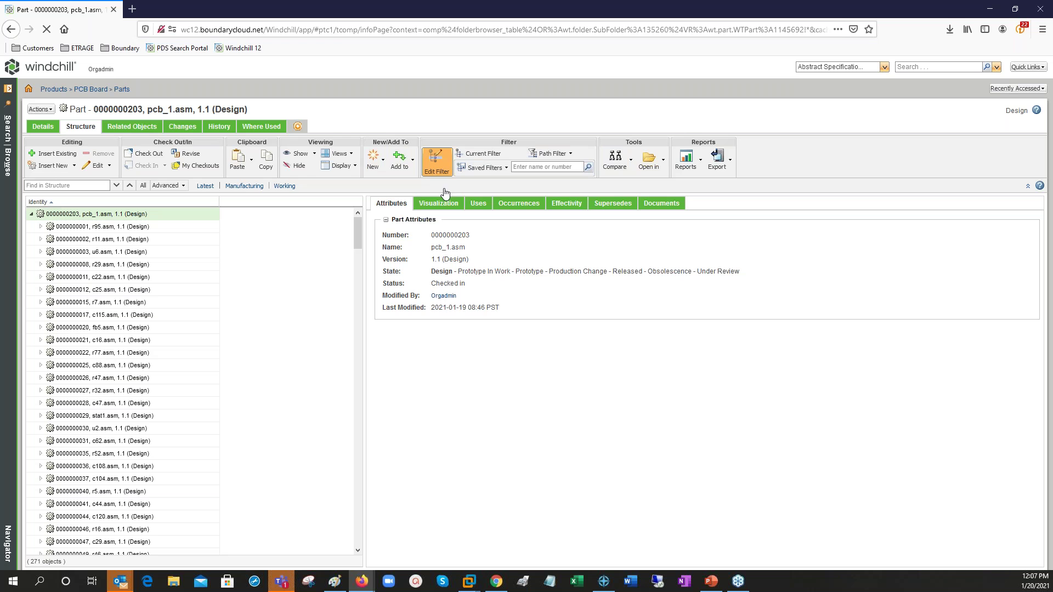
pyautogui.press('Escape')
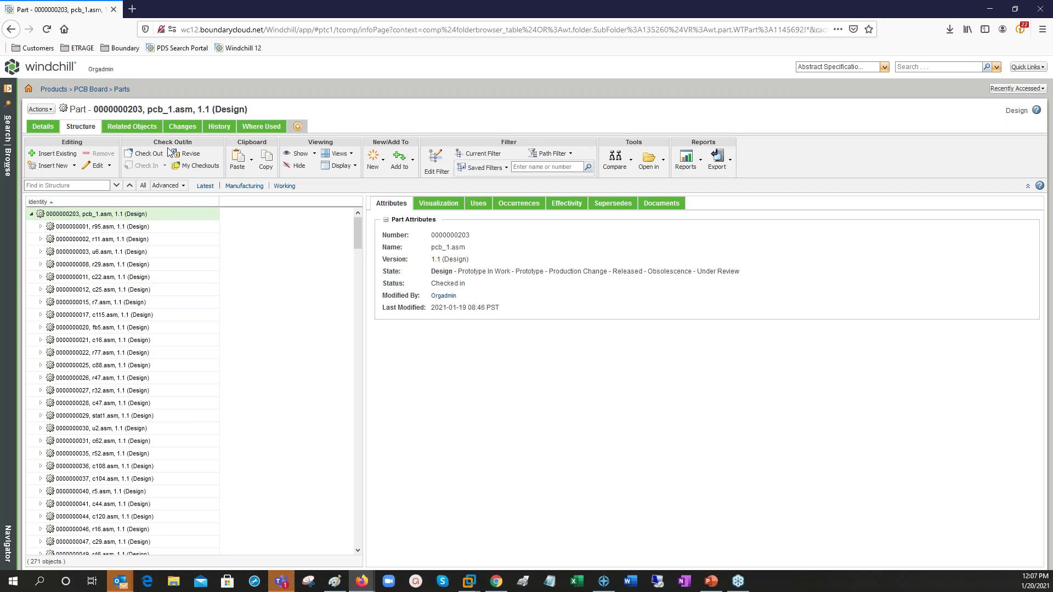
pyautogui.click(50, 110)
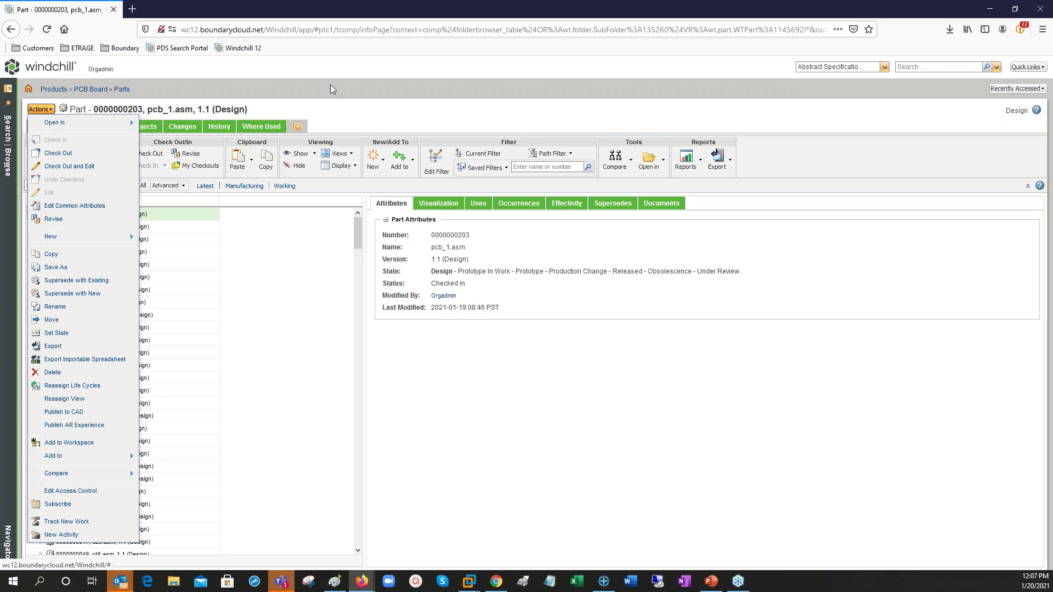
# Step: Copy the pcb_1.asm part page's web address and preview both open Firefox windows
pyautogui.click(362, 31)
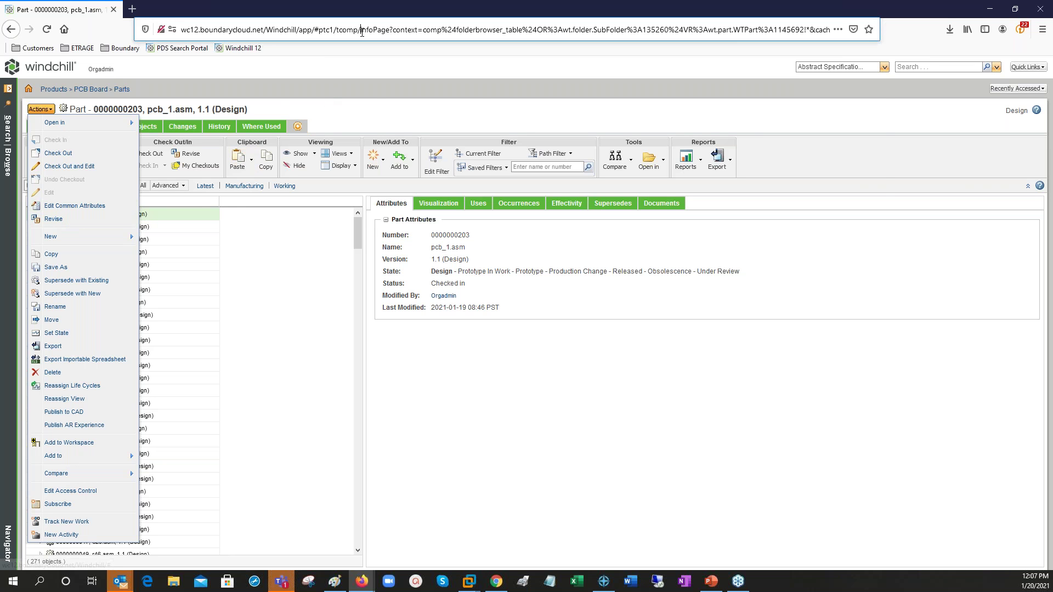
pyautogui.hotkey('ctrl', 'a')
pyautogui.hotkey('ctrl', 'c')
pyautogui.click(360, 582)
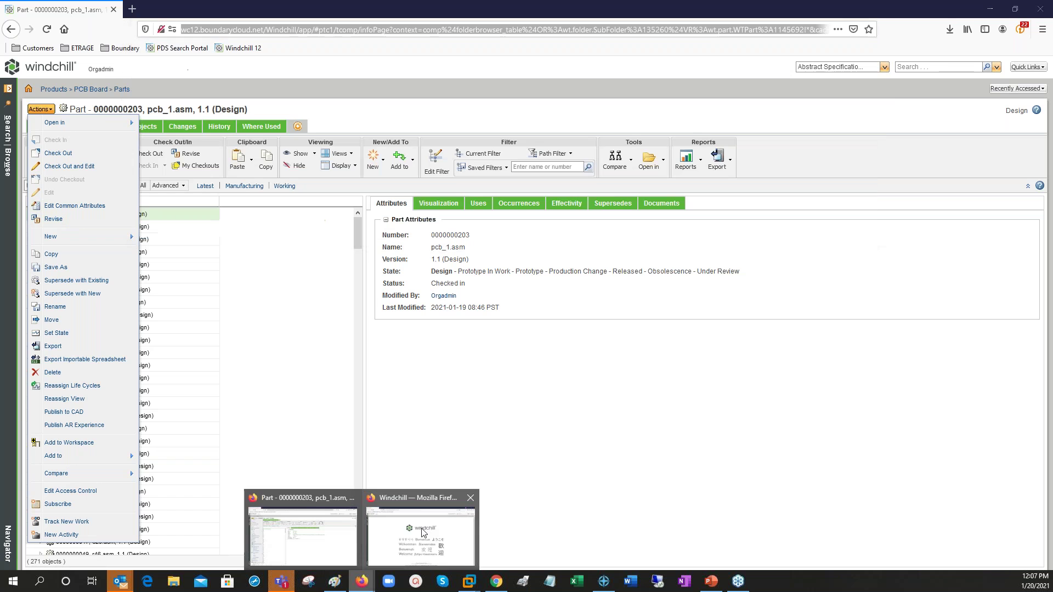
# Step: Load the copied pcb_1.asm page address in the other Firefox window
pyautogui.click(423, 532)
pyautogui.click(260, 30)
pyautogui.hotkey('ctrl', 'v')
pyautogui.press('Return')
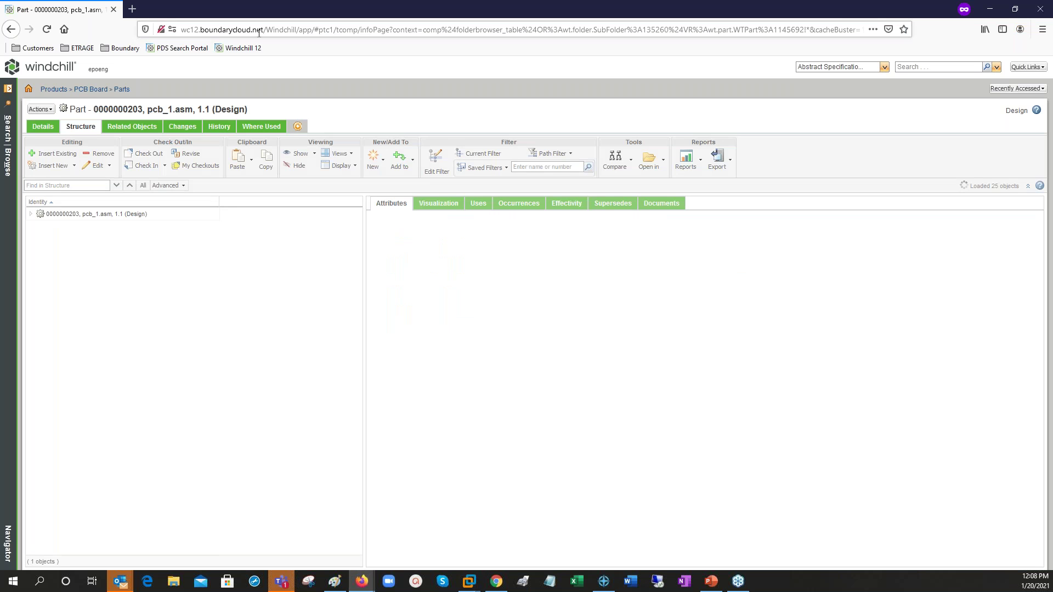
# Step: Check the pcb_1.asm Actions menu available to this other user's session
pyautogui.click(47, 109)
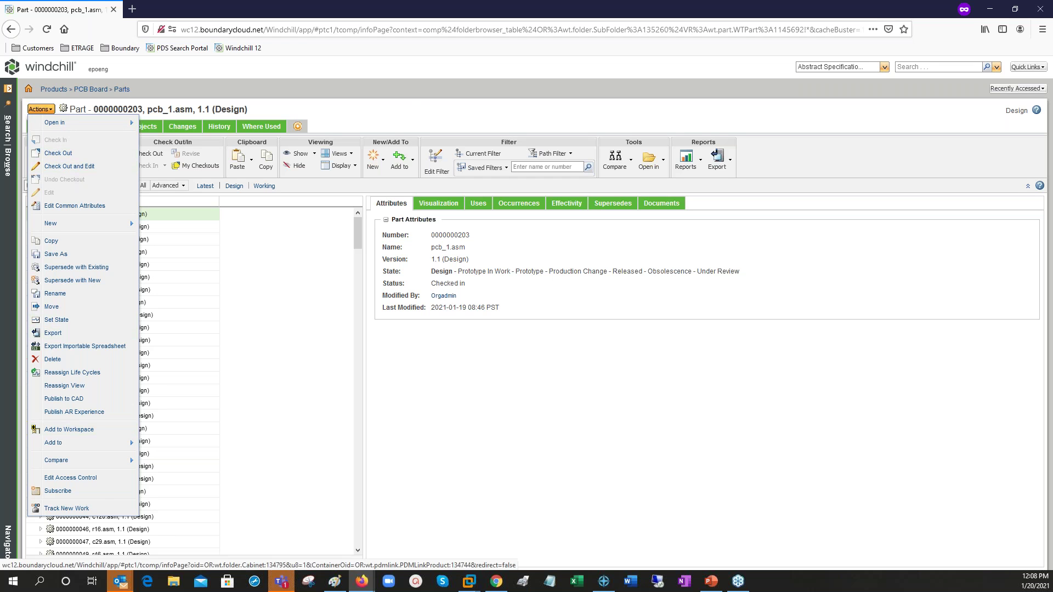
pyautogui.click(419, 115)
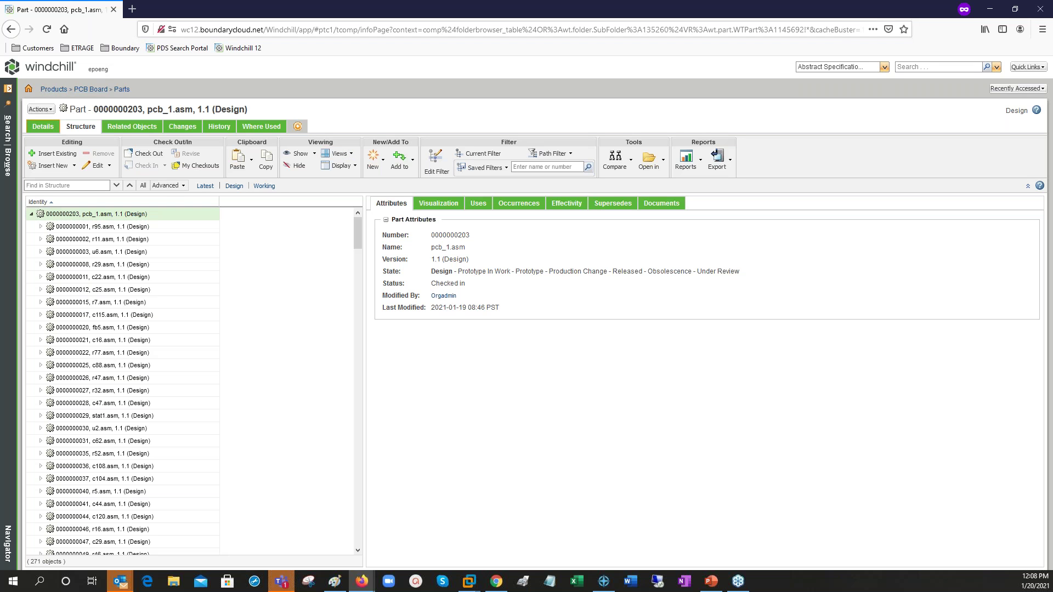
pyautogui.click(40, 109)
# Step: Open the Piston part's information page from the Standard Library Parts folder
pyautogui.click(8, 162)
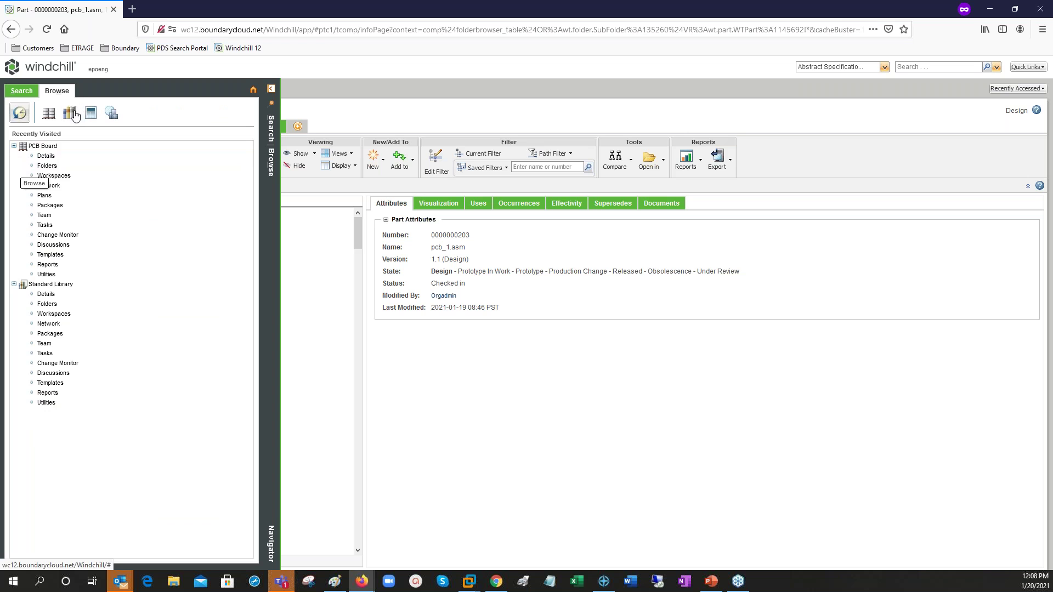
pyautogui.click(70, 112)
pyautogui.click(60, 167)
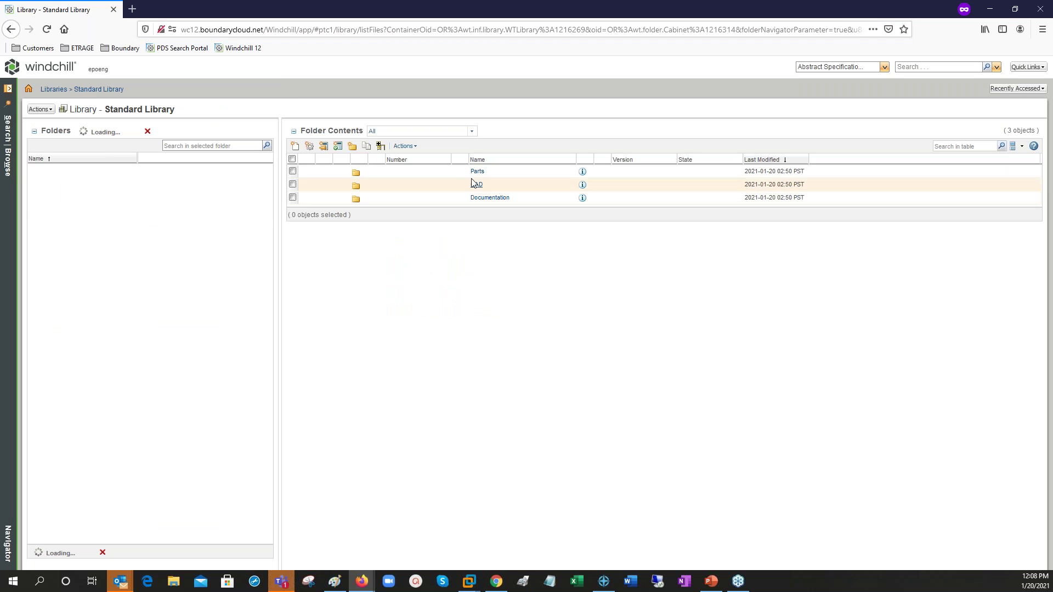
pyautogui.click(478, 171)
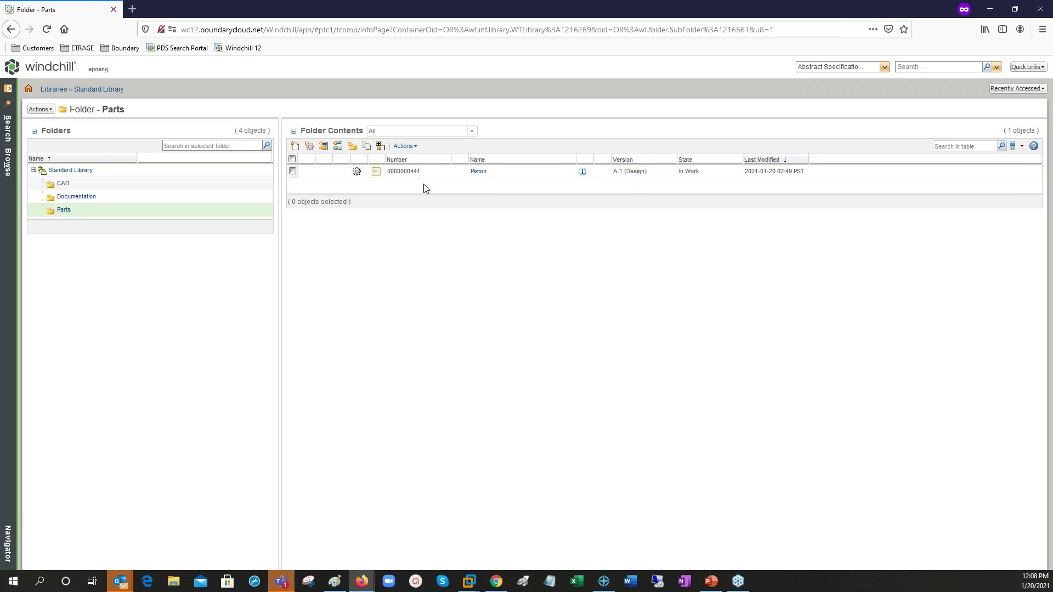
pyautogui.rightClick(402, 171)
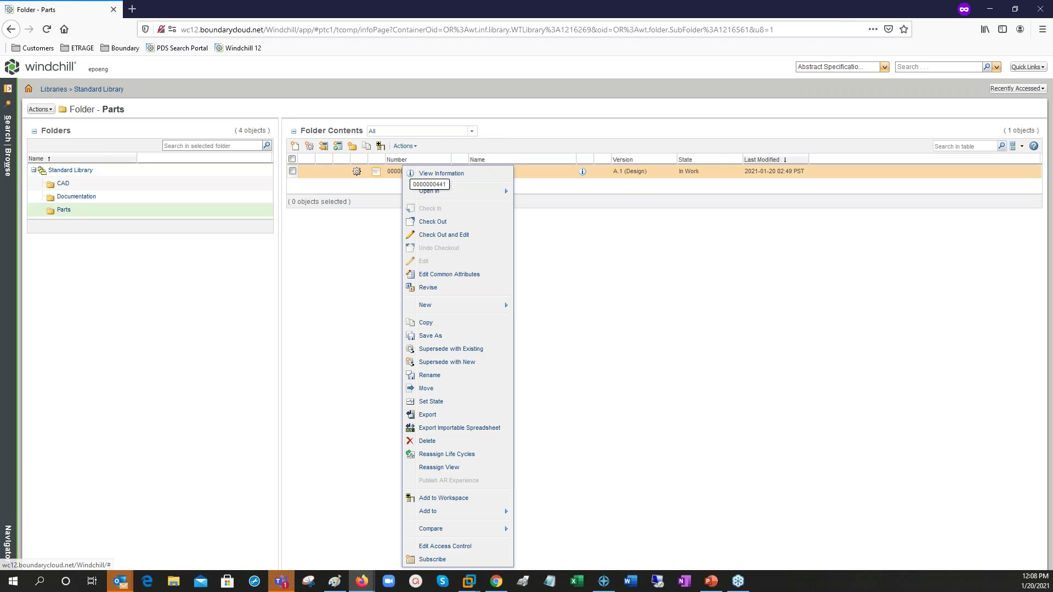
pyautogui.click(578, 189)
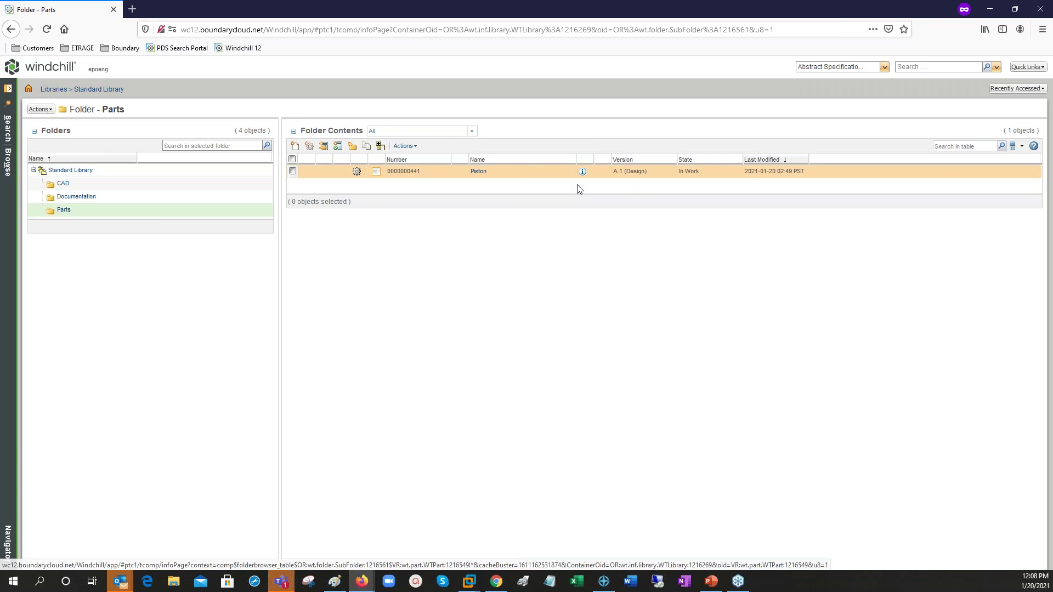
pyautogui.click(582, 173)
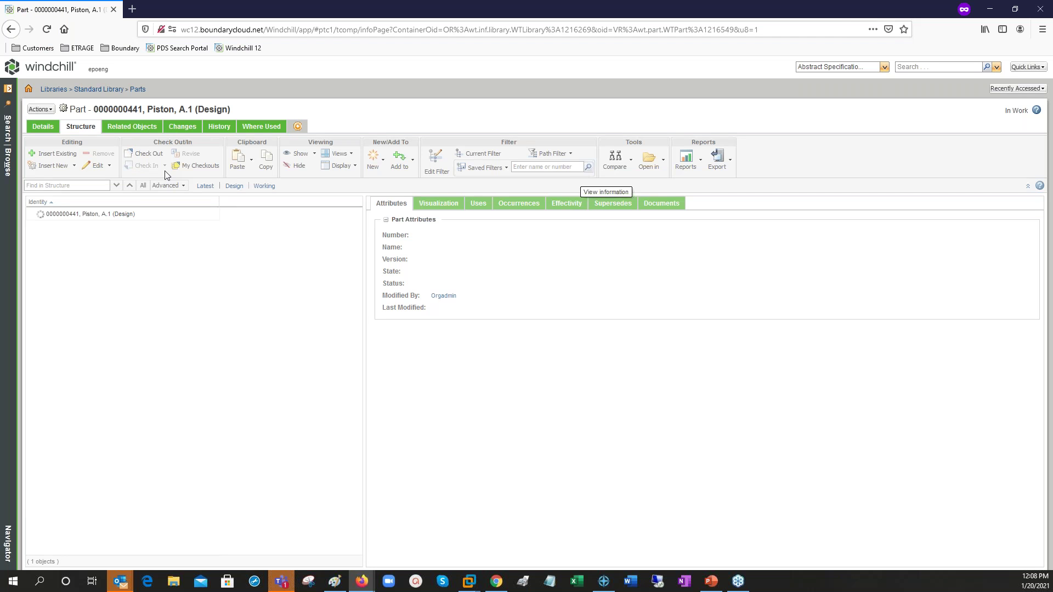
# Step: Check Piston's Actions menu, then close the Piston window to return to pcb_1.asm
pyautogui.click(40, 109)
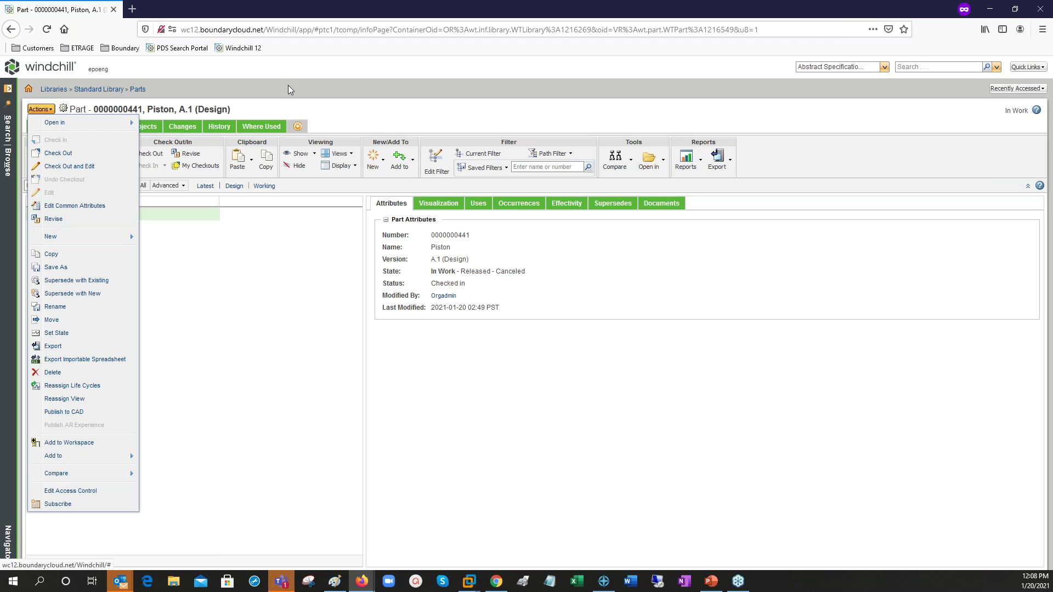
pyautogui.click(415, 86)
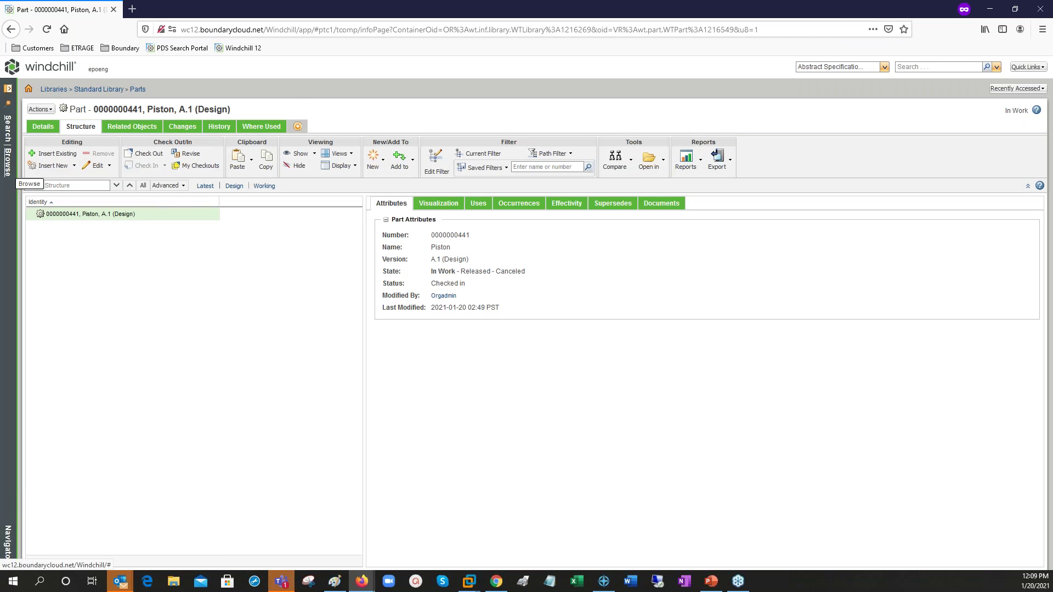
pyautogui.click(1039, 11)
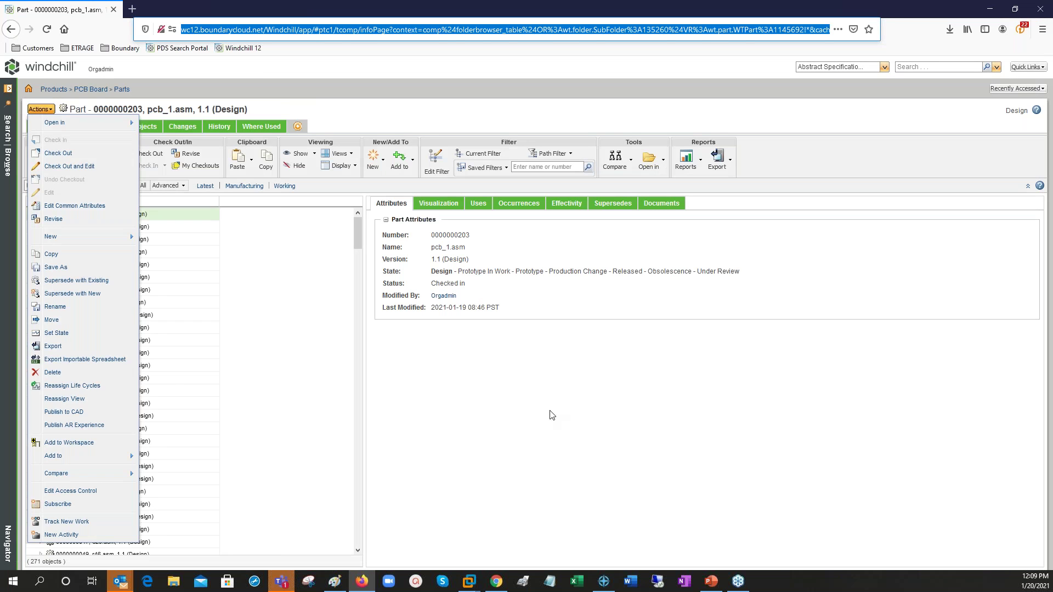
pyautogui.click(8, 145)
# Step: Start editing the Revise on Change Task profile from the PTC organization's Profiles list
pyautogui.click(132, 113)
pyautogui.click(48, 226)
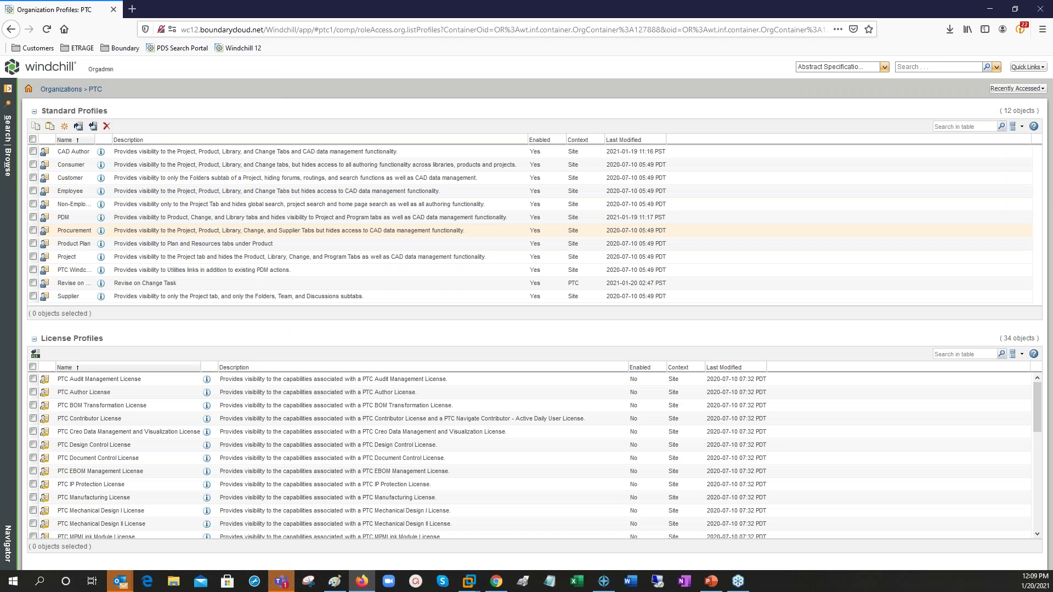
pyautogui.rightClick(115, 282)
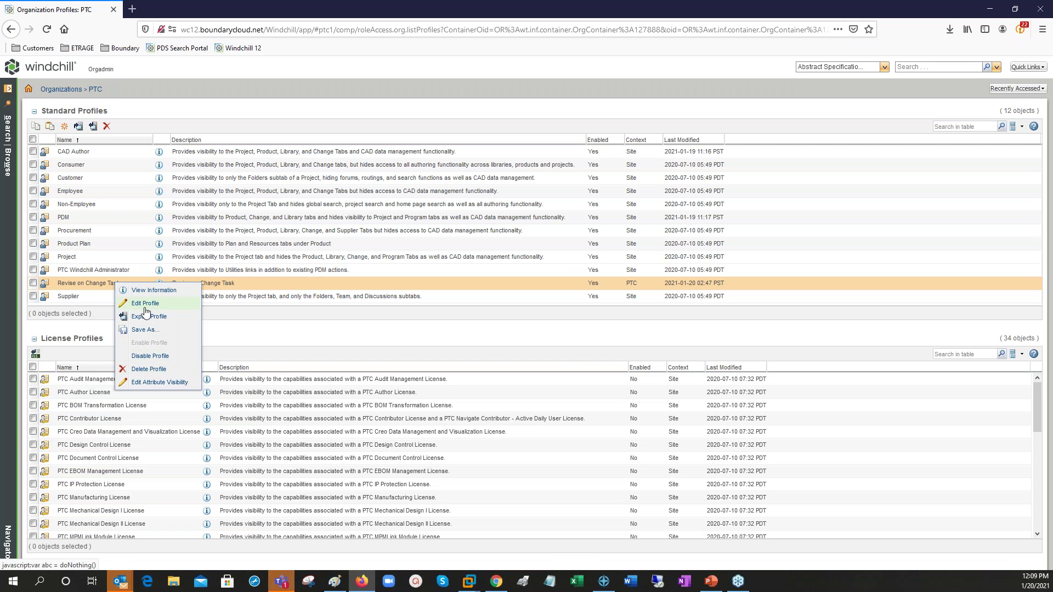
pyautogui.click(145, 303)
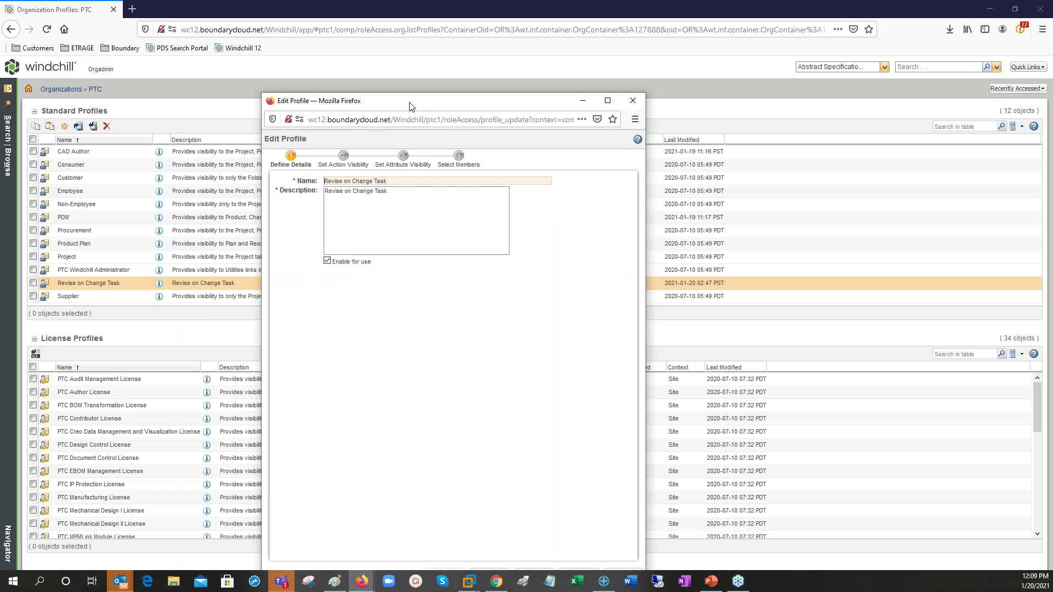
# Step: Filter actions by 'rev', uncheck Library for Revise Outside Change Task, and finish the edit
pyautogui.moveTo(408, 106); pyautogui.dragTo(388, 70)
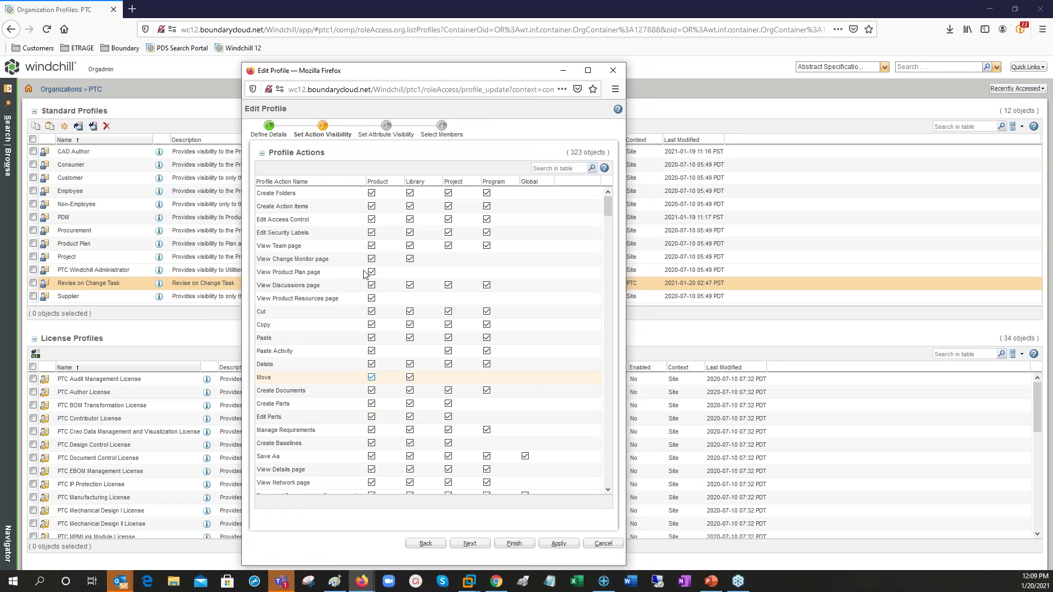
pyautogui.click(551, 168)
pyautogui.write('revise')
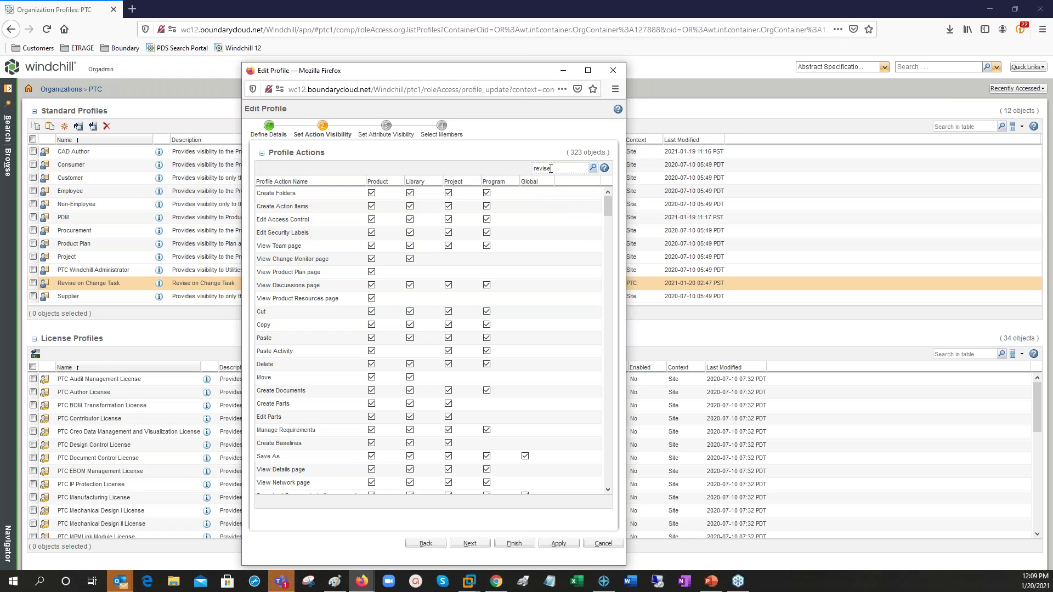
pyautogui.press('Return')
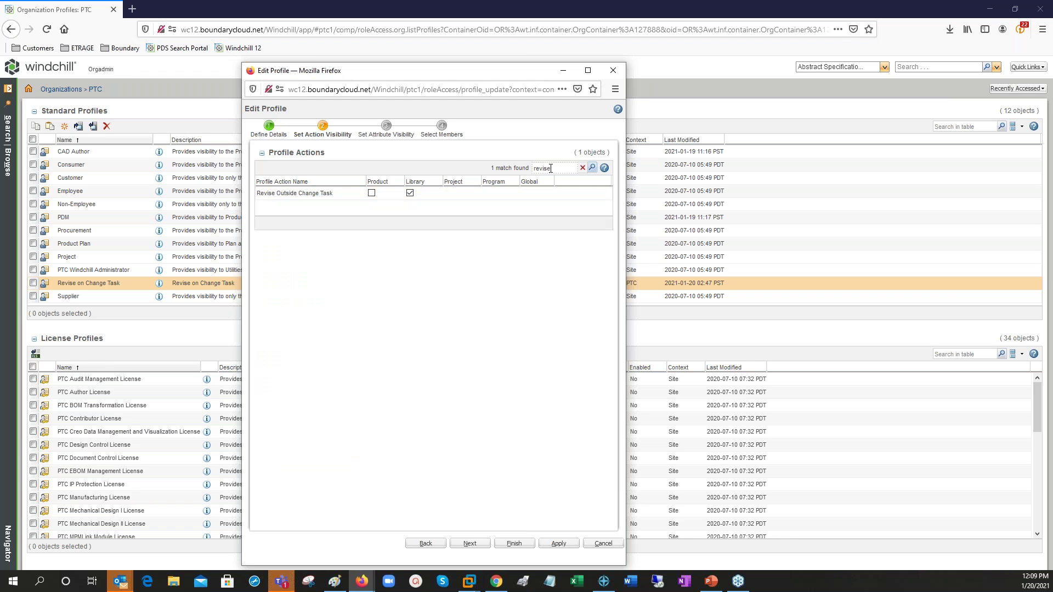
pyautogui.click(409, 193)
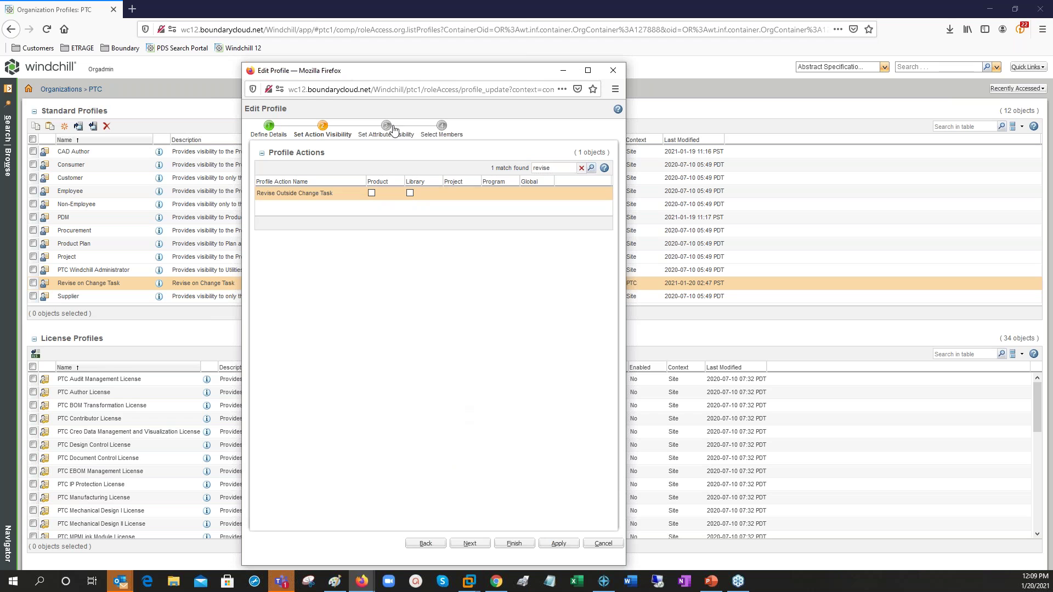
pyautogui.click(443, 132)
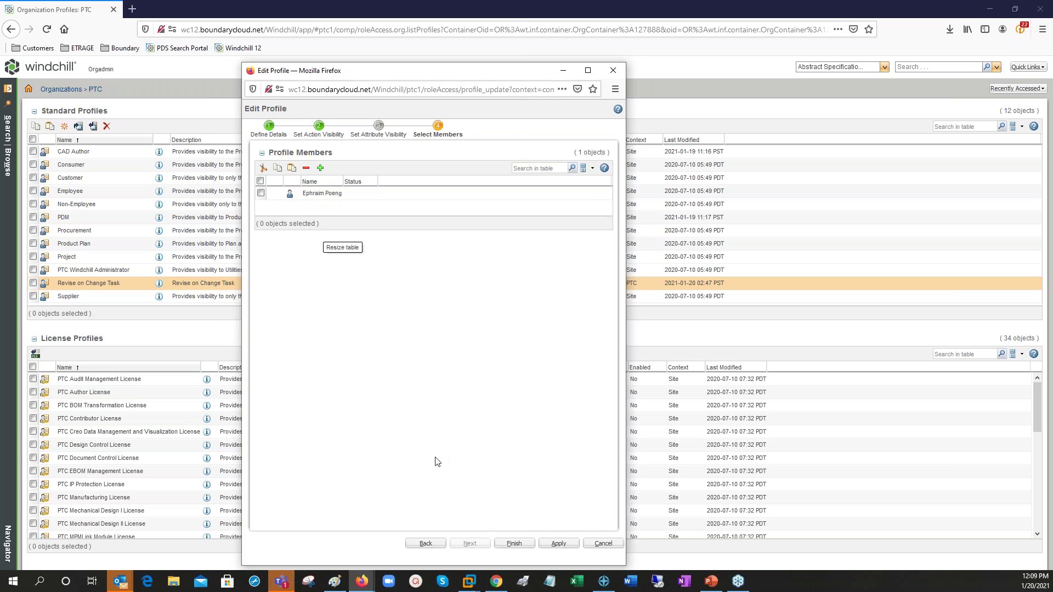
pyautogui.click(515, 544)
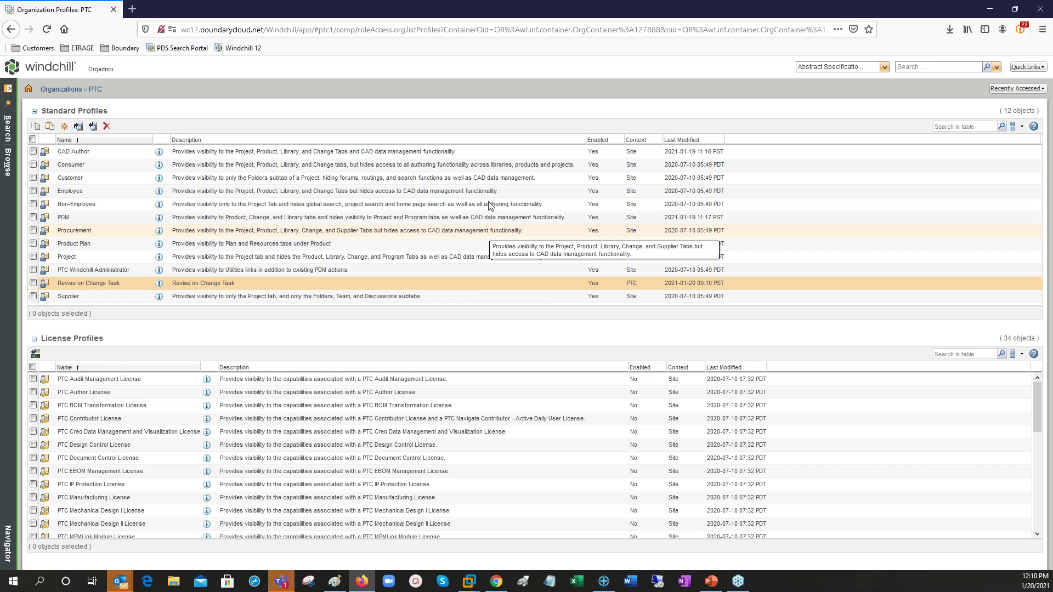
# Step: Launch Save As for pcb_1.asm from its information page in the PCB Board CAD folder
pyautogui.click(8, 172)
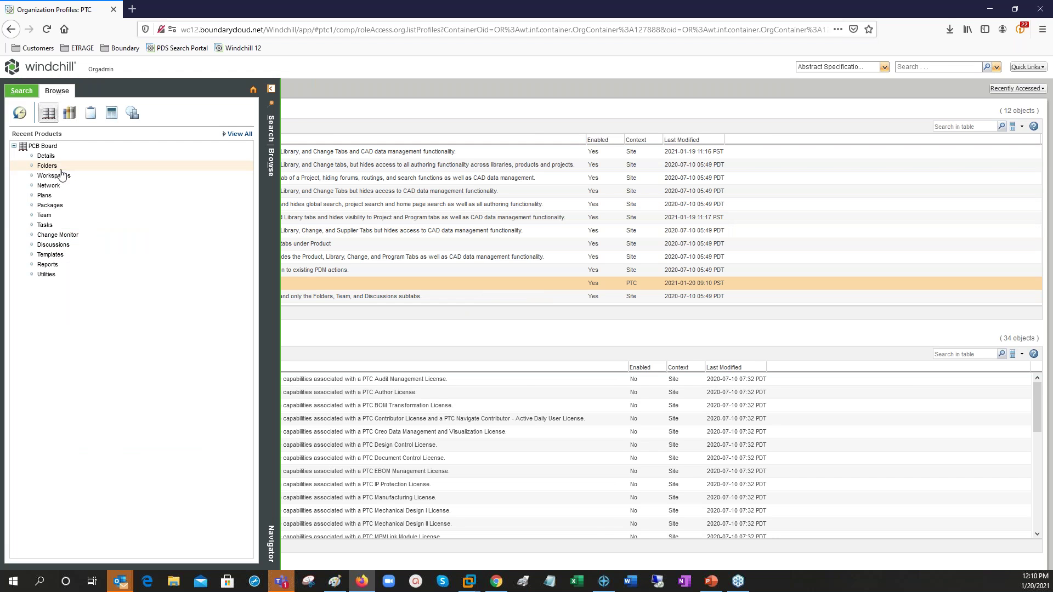
pyautogui.click(55, 167)
pyautogui.click(64, 185)
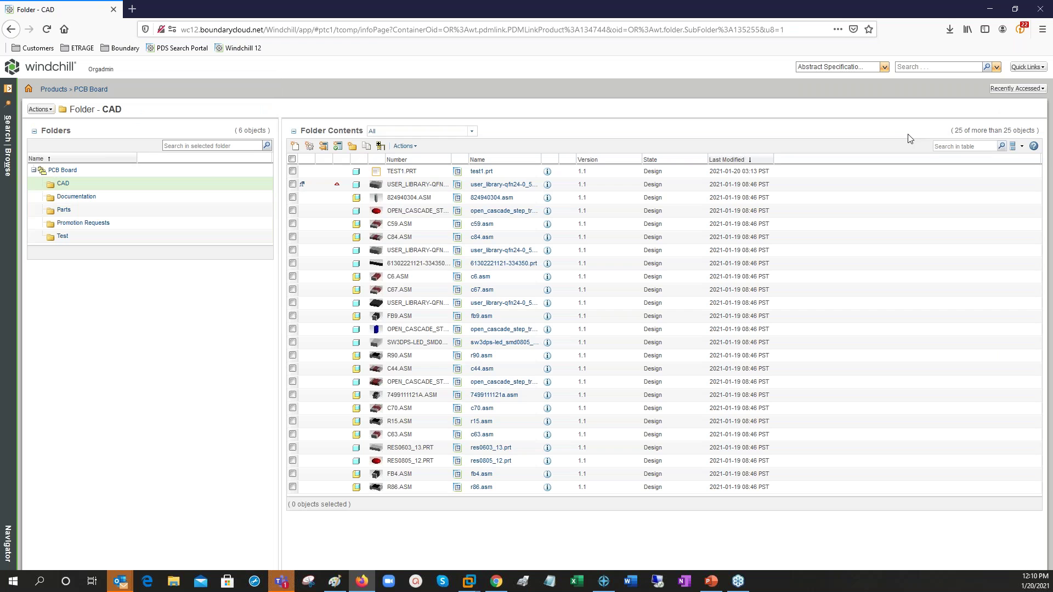
pyautogui.click(49, 181)
pyautogui.click(547, 171)
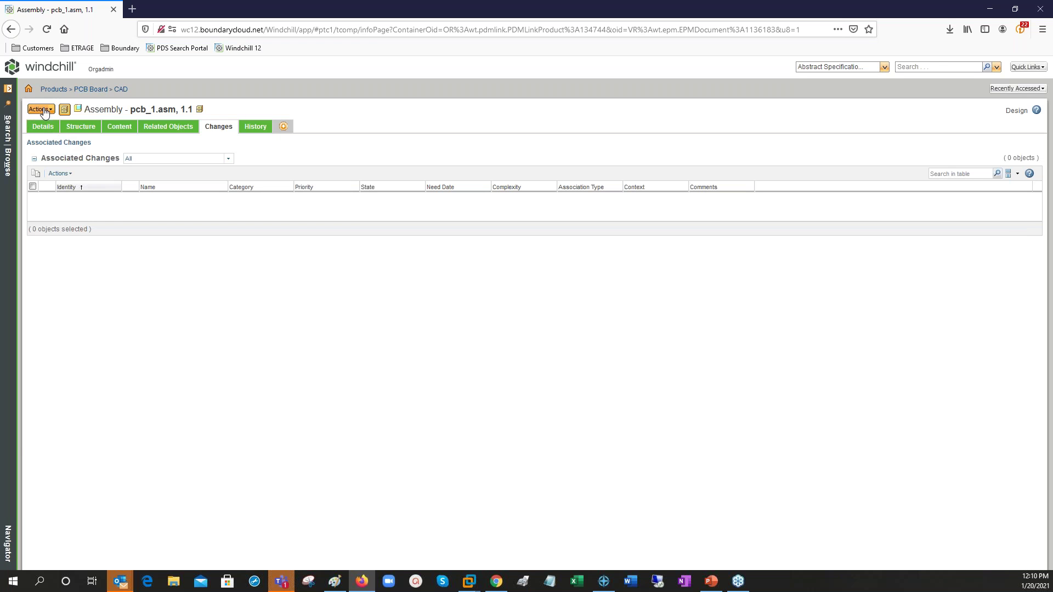
pyautogui.click(45, 112)
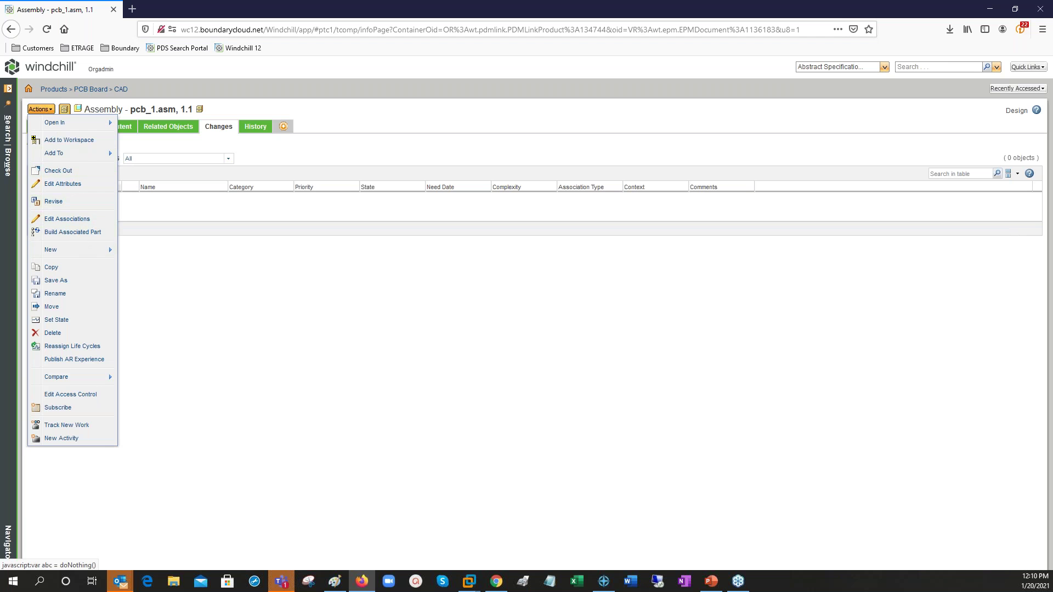
pyautogui.click(65, 280)
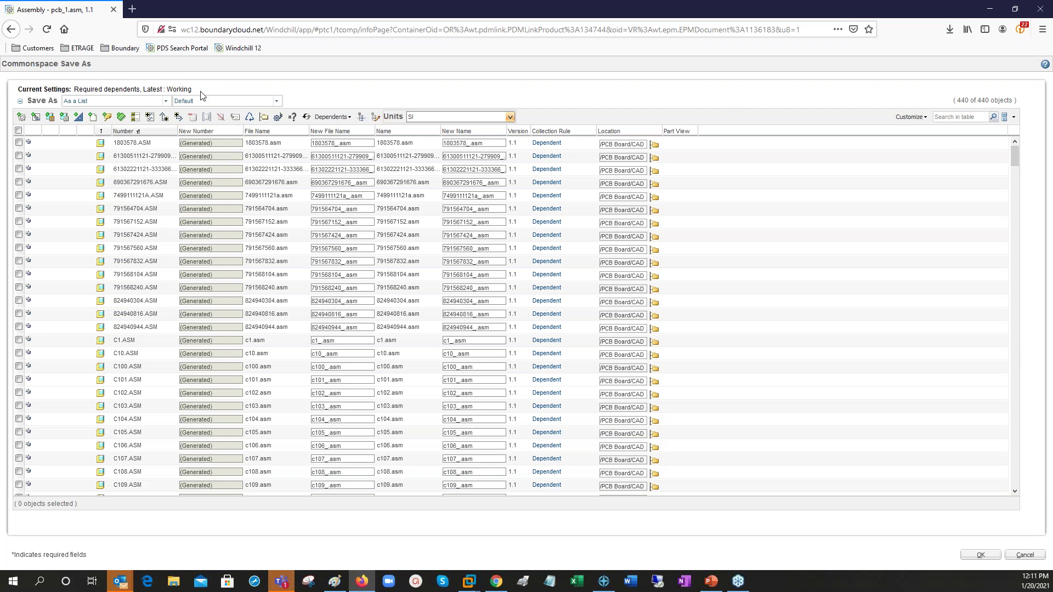
# Step: Clear all toolbar options, then re-enable Parts, Drawings, CAD / Dynamic Documents, Documents and Set Location
pyautogui.click(911, 117)
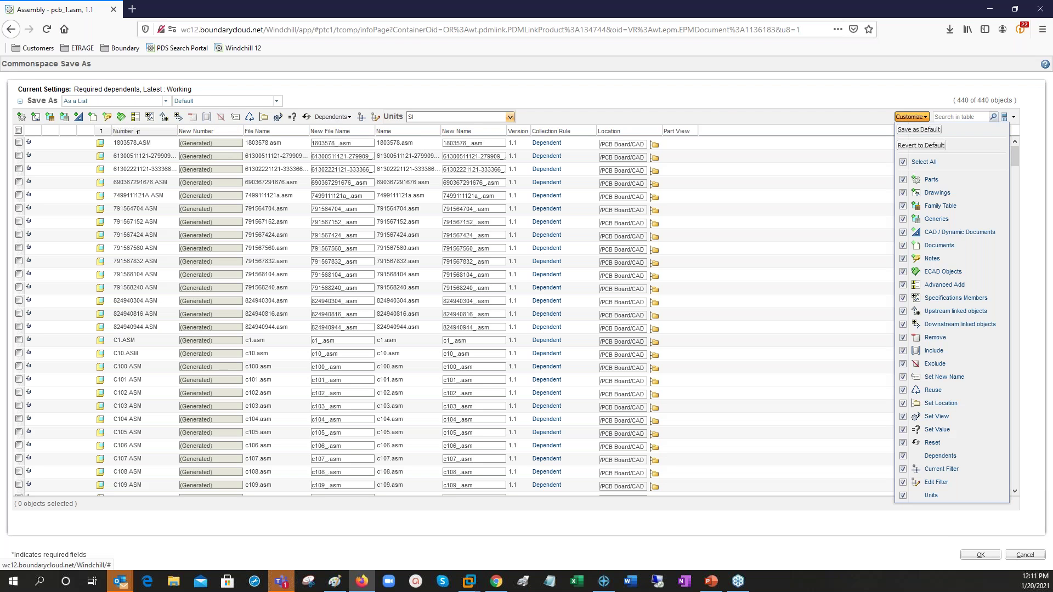
pyautogui.click(926, 163)
pyautogui.click(903, 180)
pyautogui.click(904, 193)
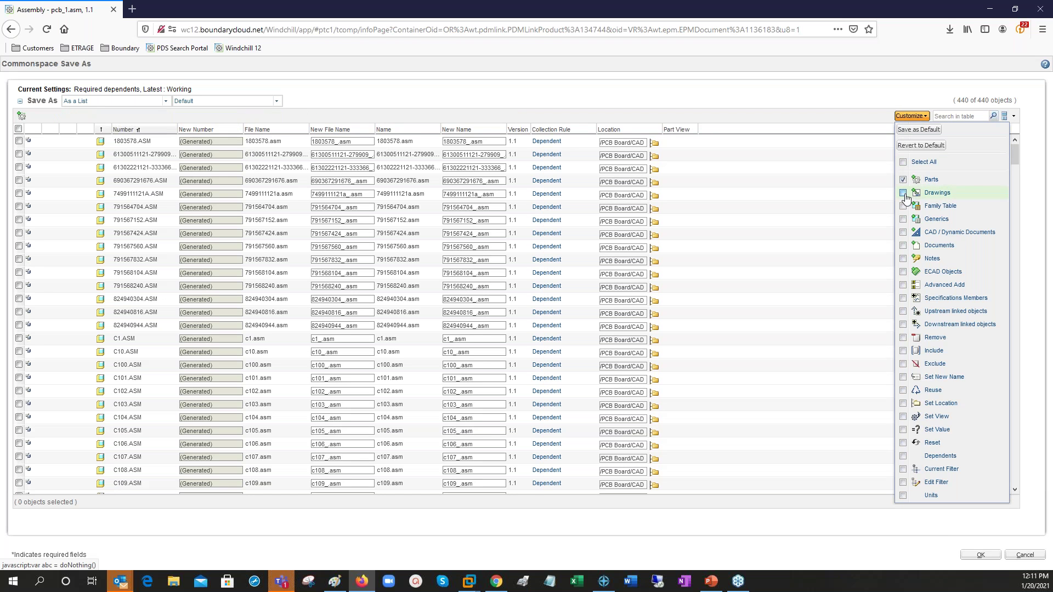
pyautogui.click(904, 233)
pyautogui.click(904, 246)
pyautogui.click(903, 405)
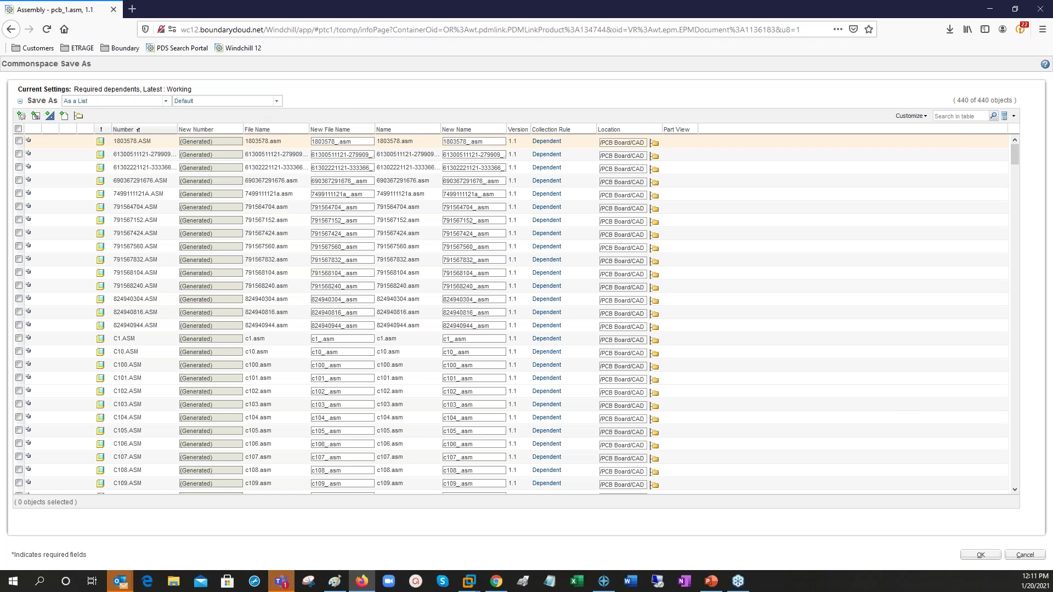
# Step: Add the Reuse and Set New Name tools to the Save As toolbar, then cancel Save As
pyautogui.click(910, 116)
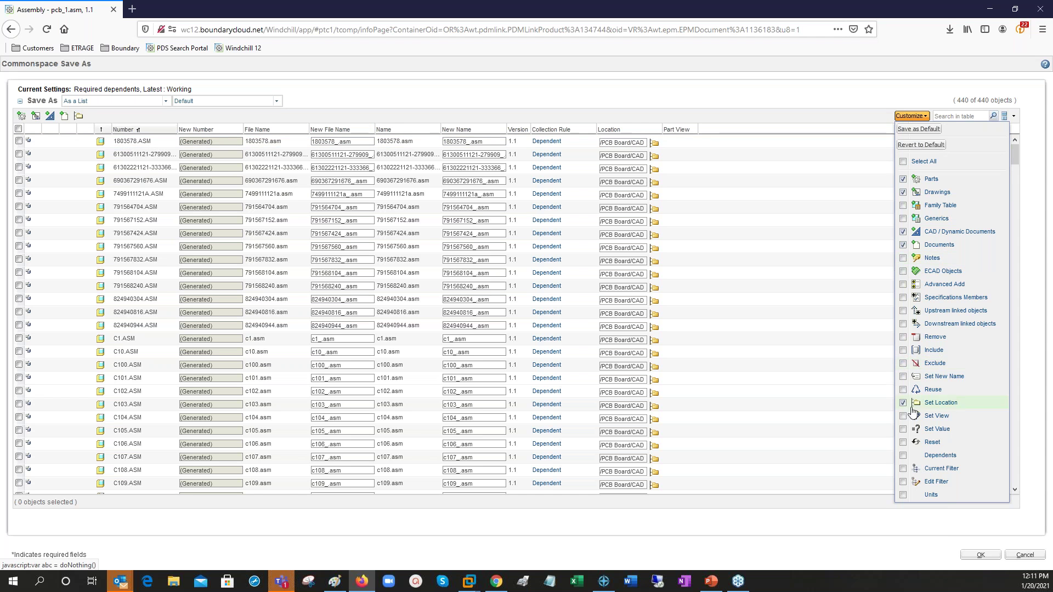
pyautogui.click(903, 390)
pyautogui.click(904, 378)
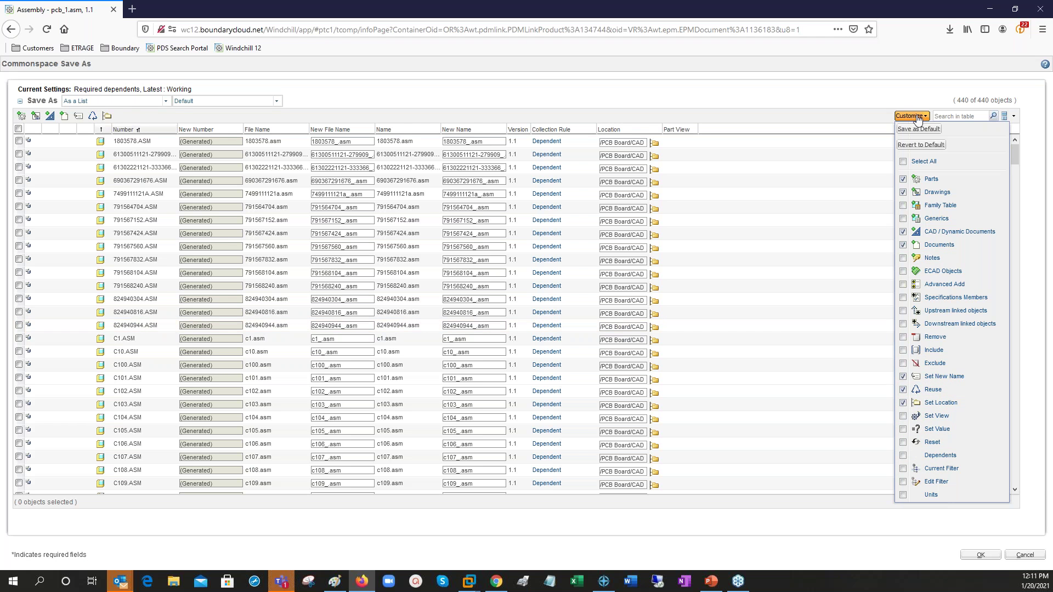
pyautogui.click(640, 130)
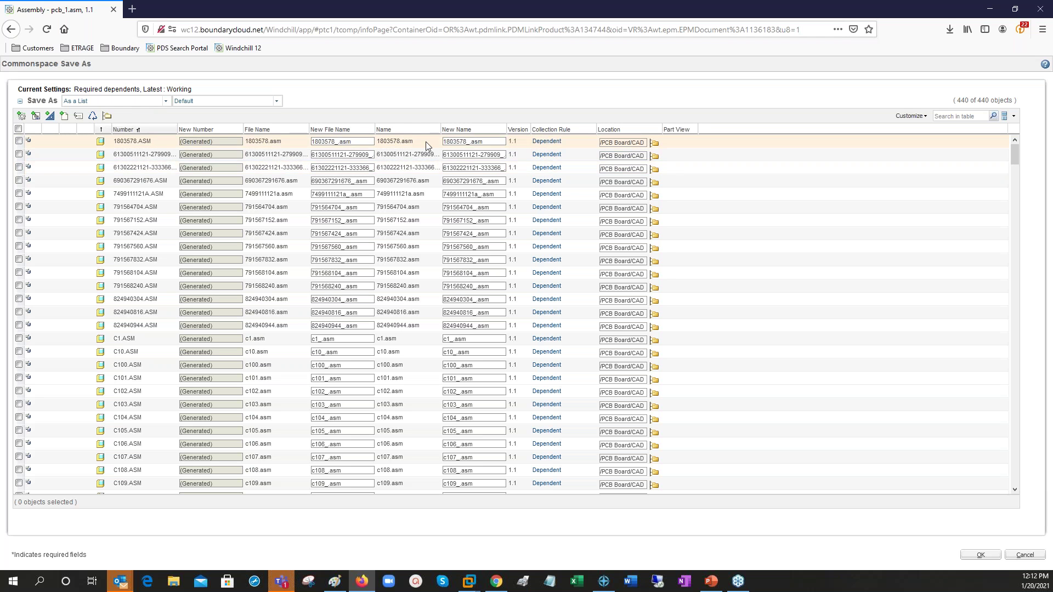
pyautogui.click(1035, 560)
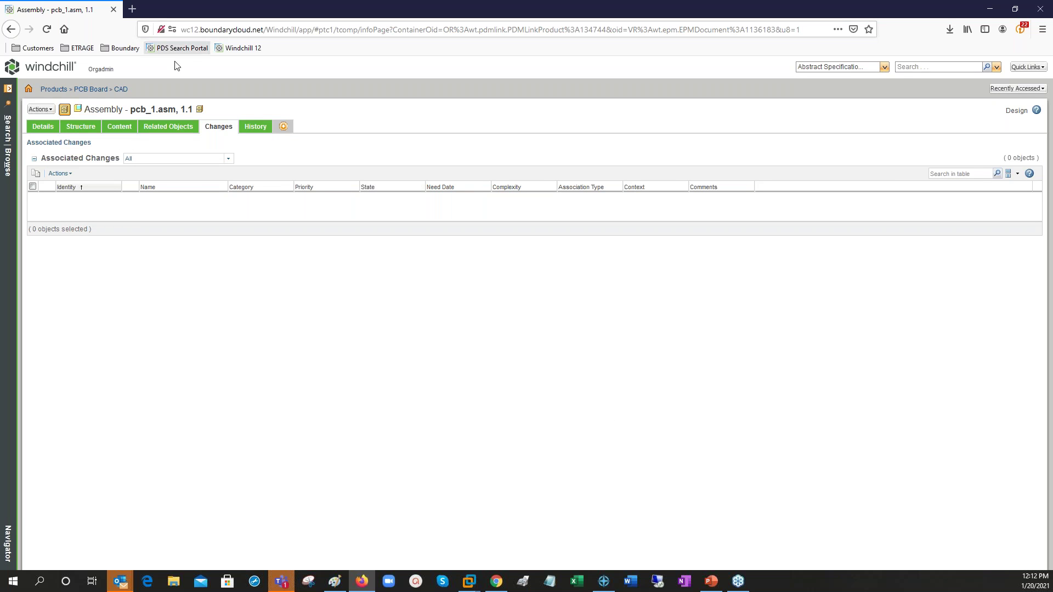
# Step: Return to the CAD folder and open the c67.asm assembly's details page
pyautogui.click(120, 90)
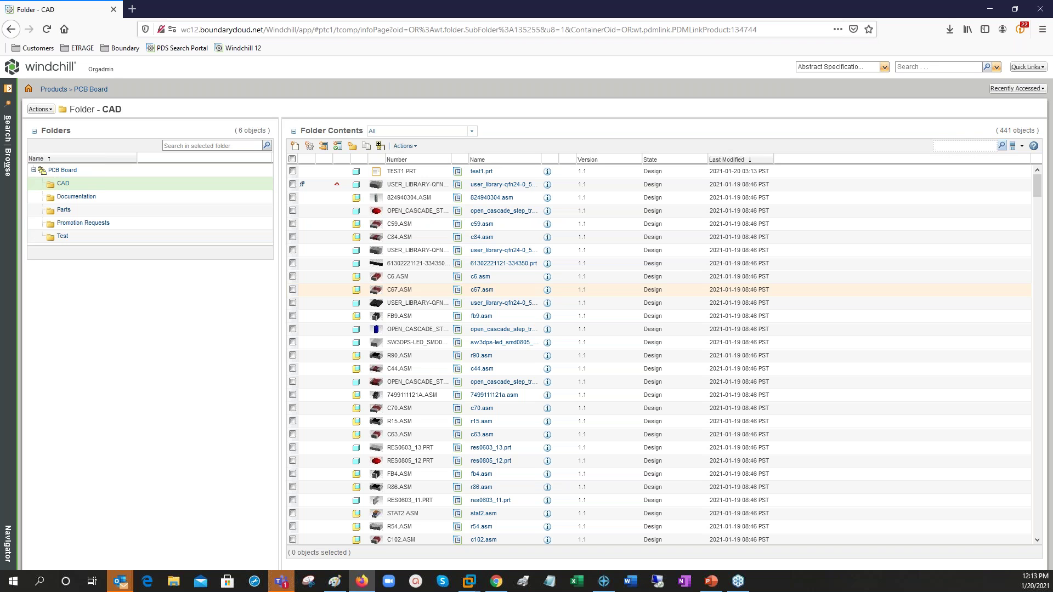
pyautogui.click(548, 291)
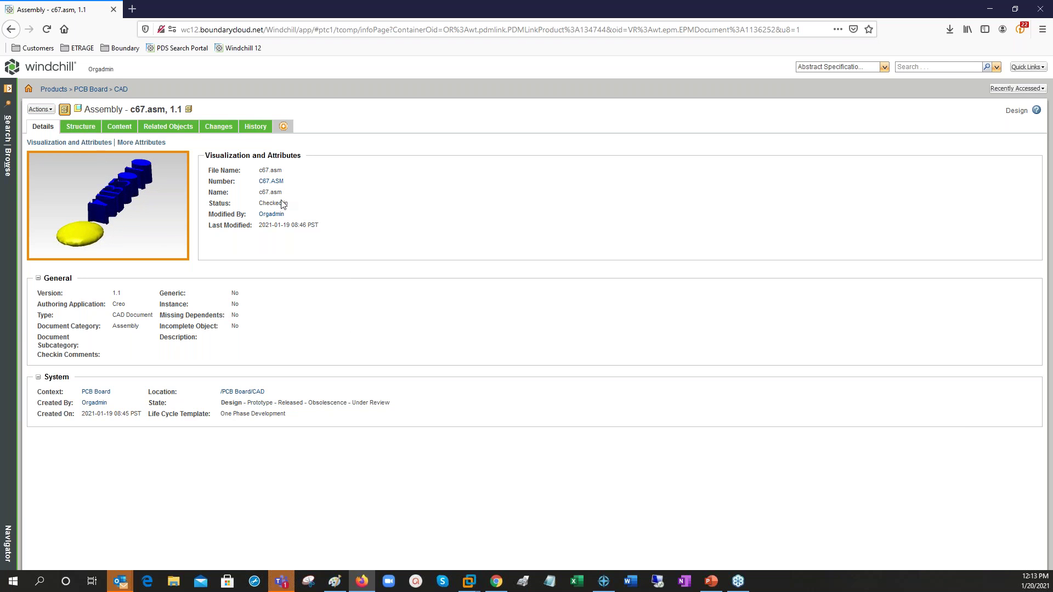
# Step: Publish c67.asm as an AR experience with Back floor placement and High viewable quality
pyautogui.click(40, 109)
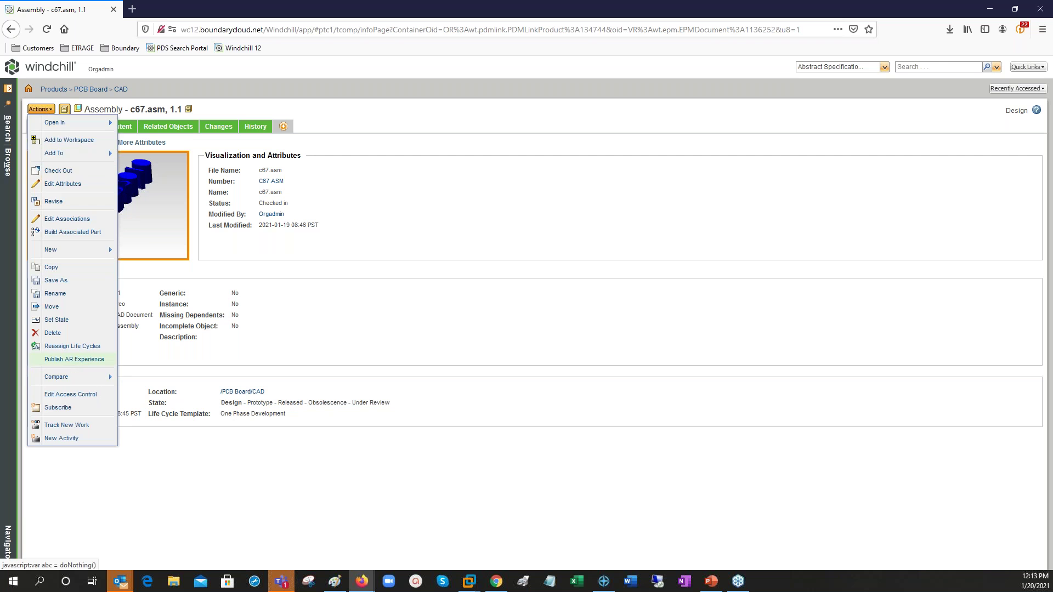
pyautogui.click(74, 359)
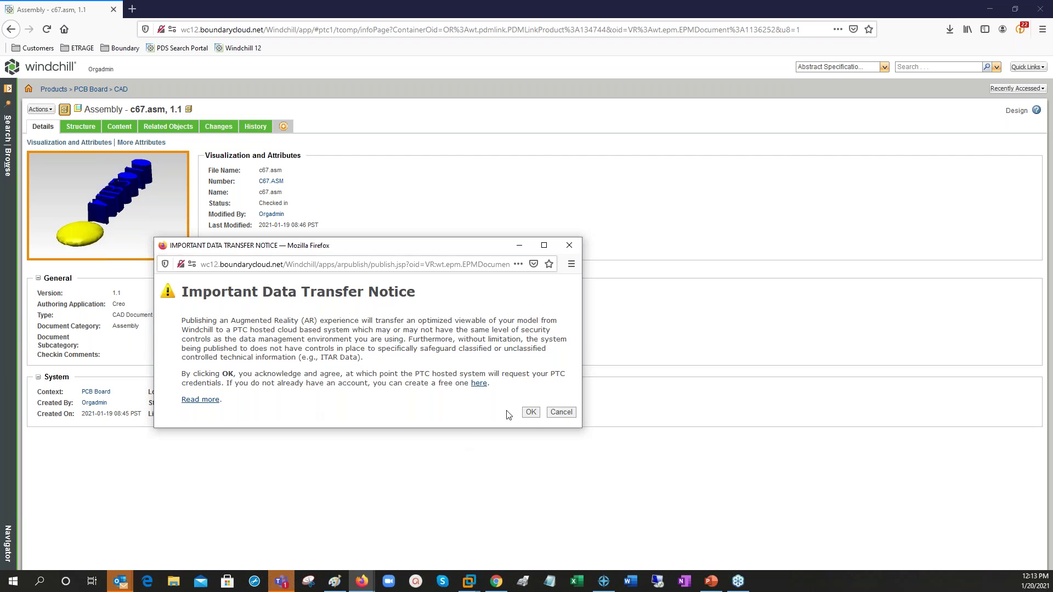
pyautogui.click(532, 413)
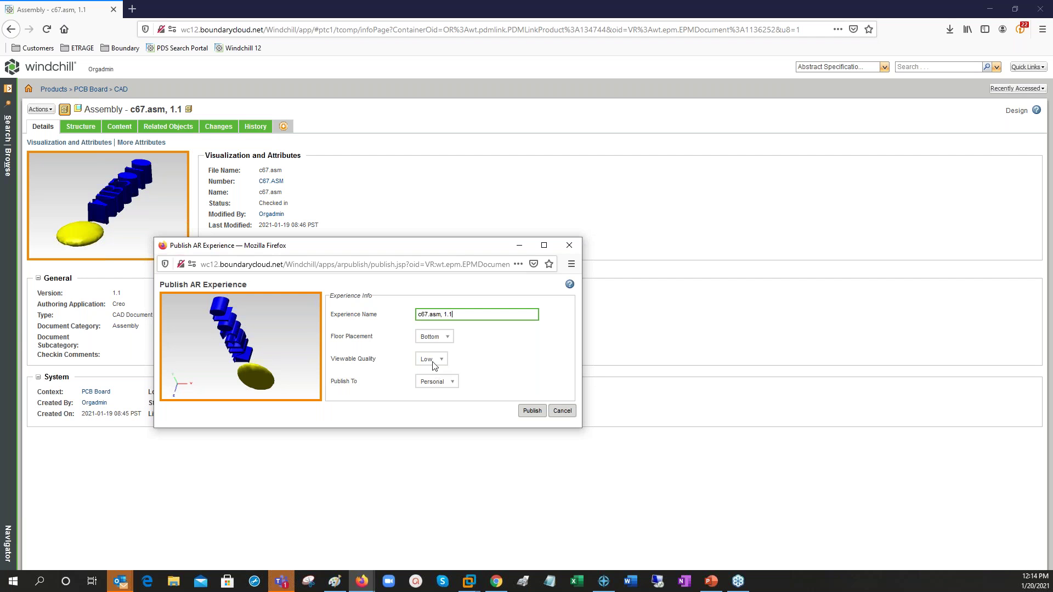
pyautogui.click(443, 341)
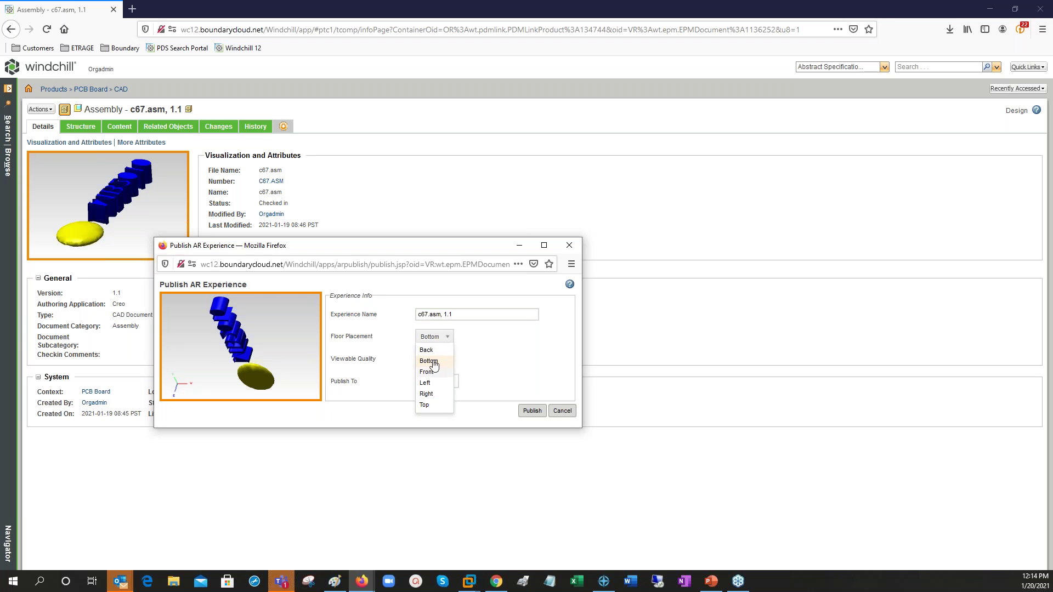
pyautogui.click(427, 351)
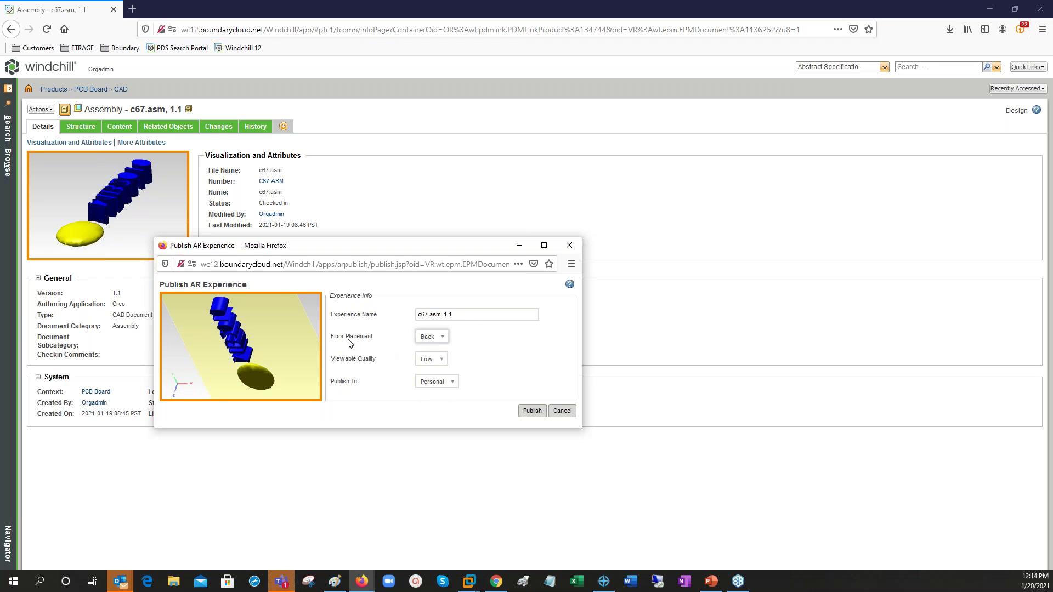
pyautogui.click(439, 362)
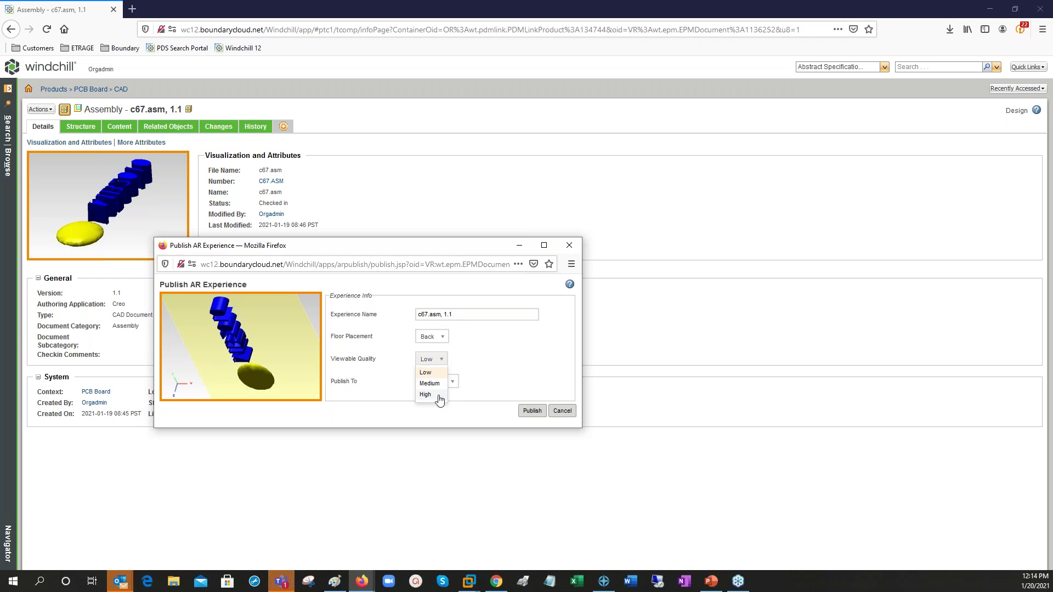
pyautogui.click(437, 393)
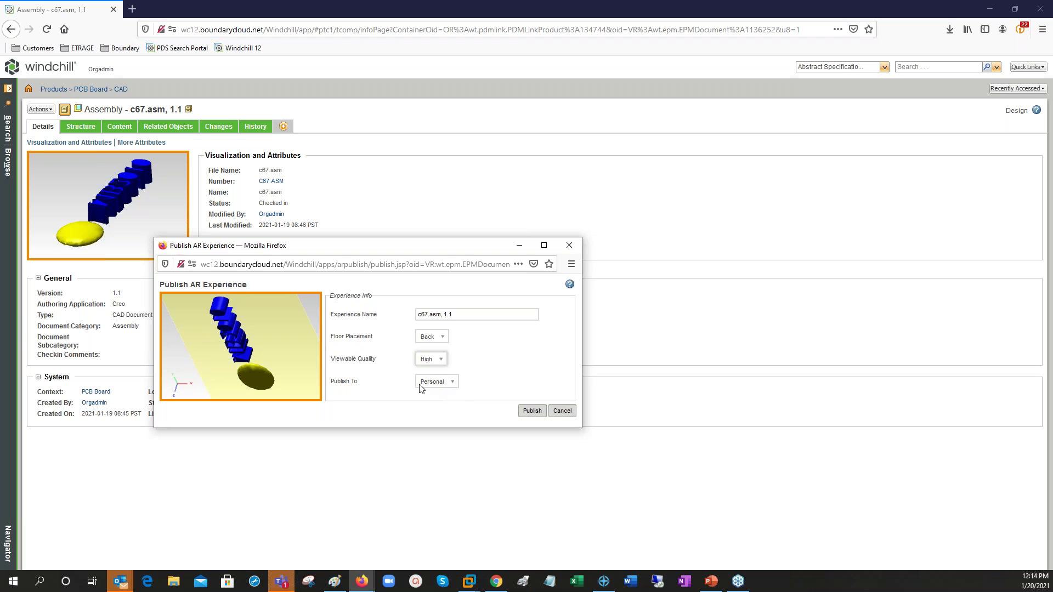
pyautogui.click(532, 411)
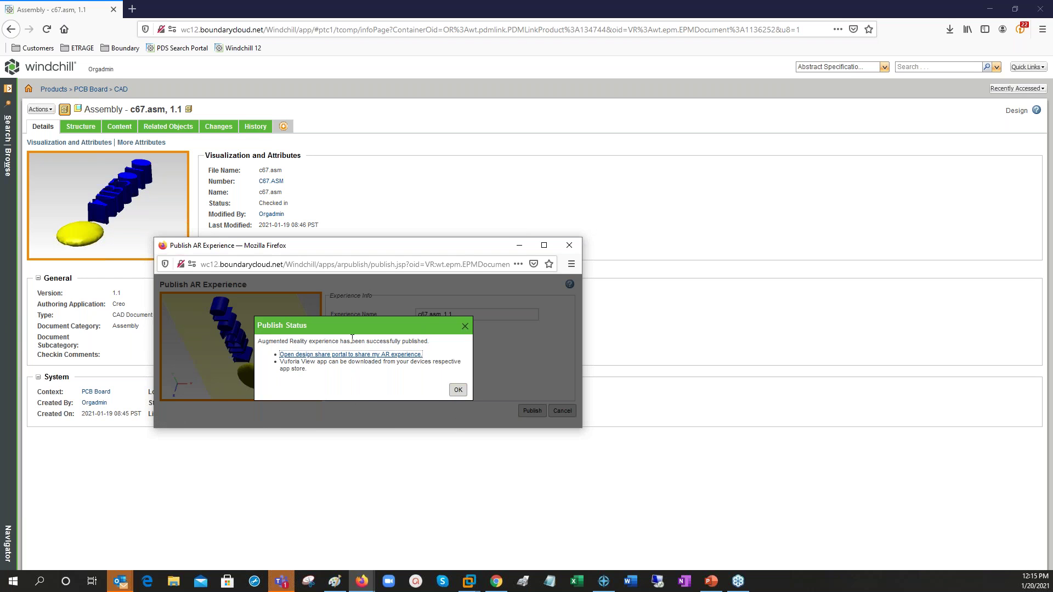
# Step: Dismiss the publish success message and go to My AR Experiences under Quick Links
pyautogui.click(458, 390)
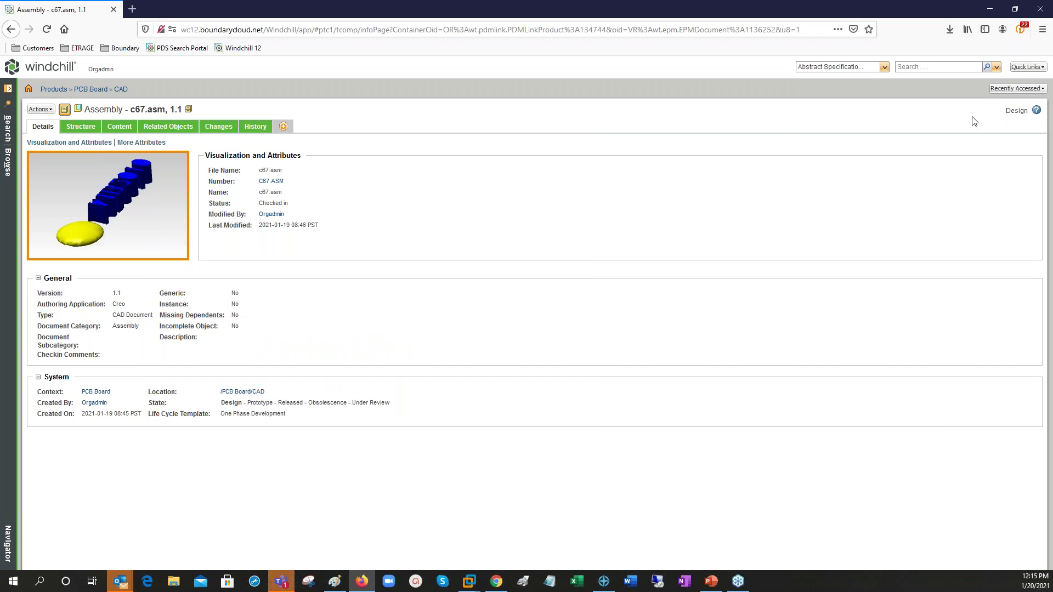
pyautogui.click(1031, 68)
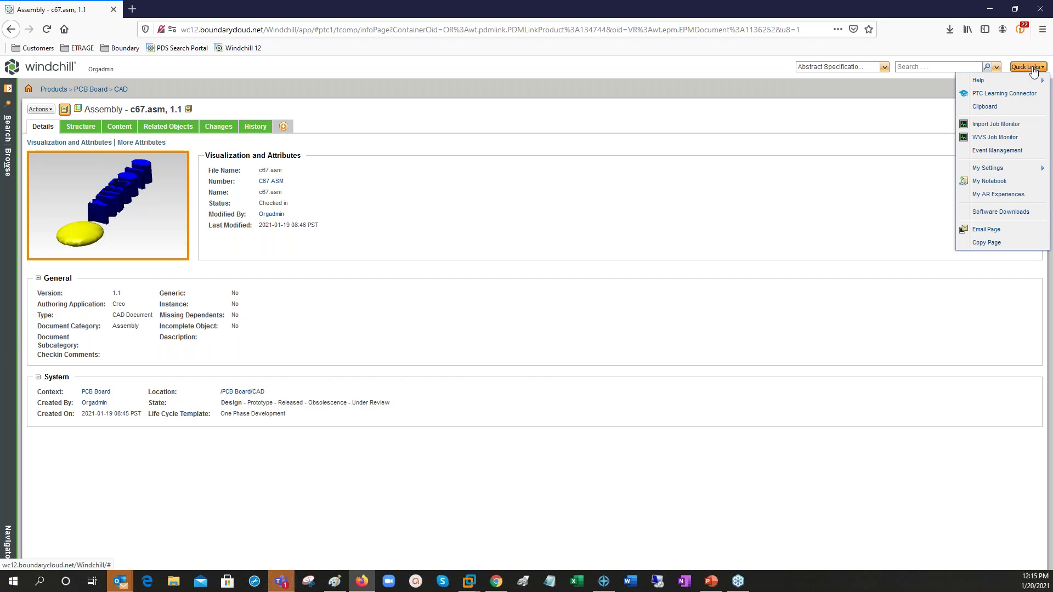
pyautogui.click(1015, 198)
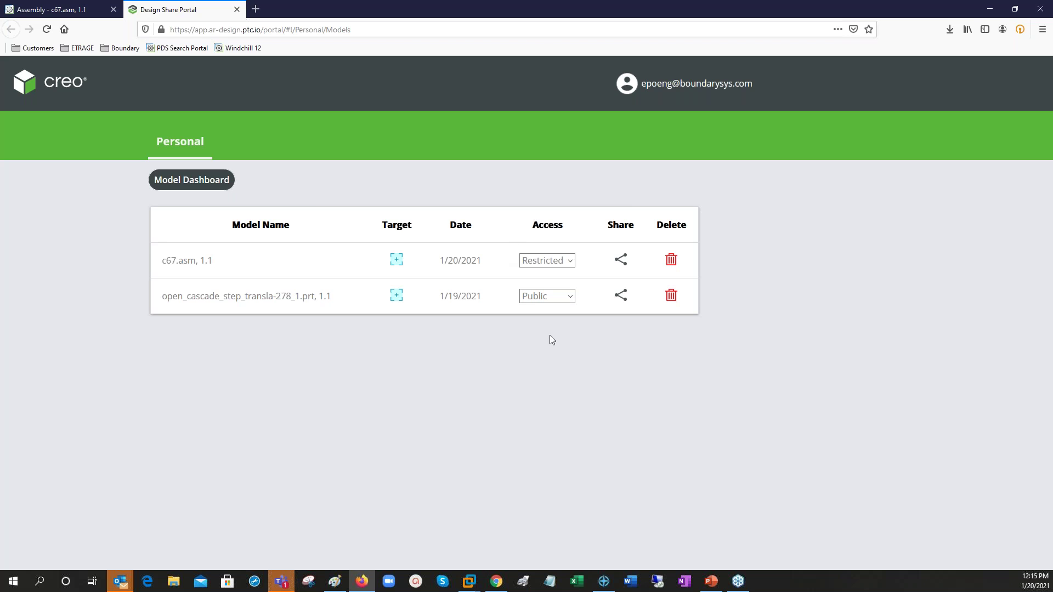
# Step: Set the c67.asm experience's access to Public and bring up its sharing options
pyautogui.click(547, 262)
pyautogui.click(546, 274)
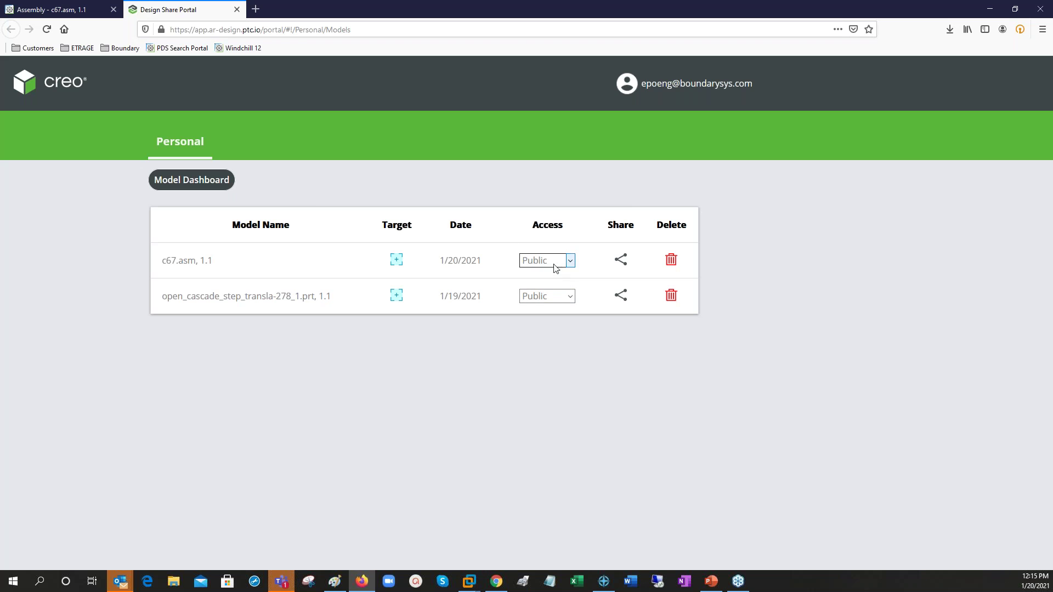
pyautogui.click(622, 261)
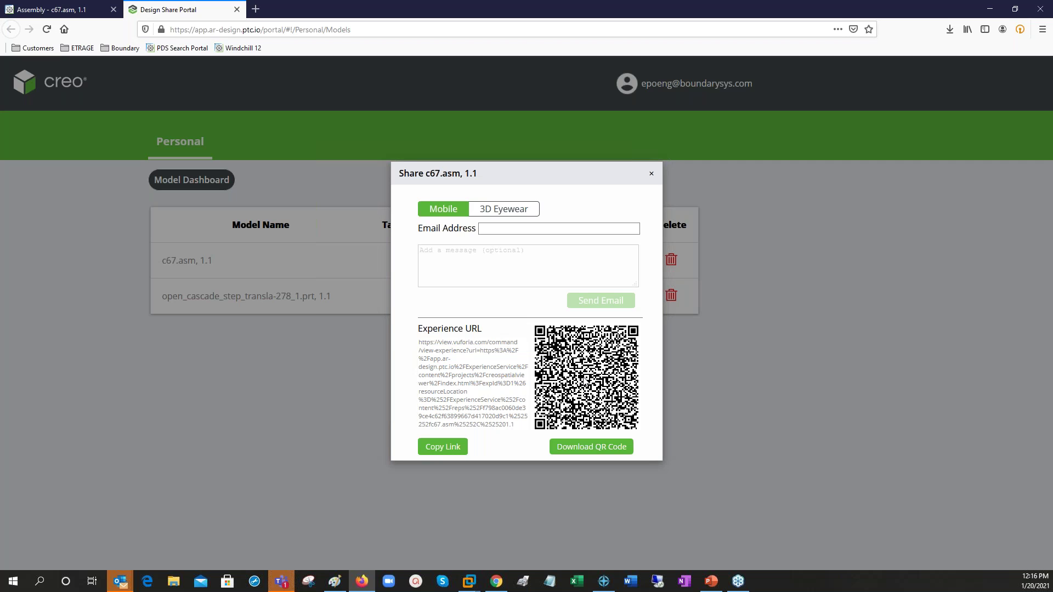
# Step: Try the QR code download, cancel it, then close the sharing panel and portal tab
pyautogui.click(492, 229)
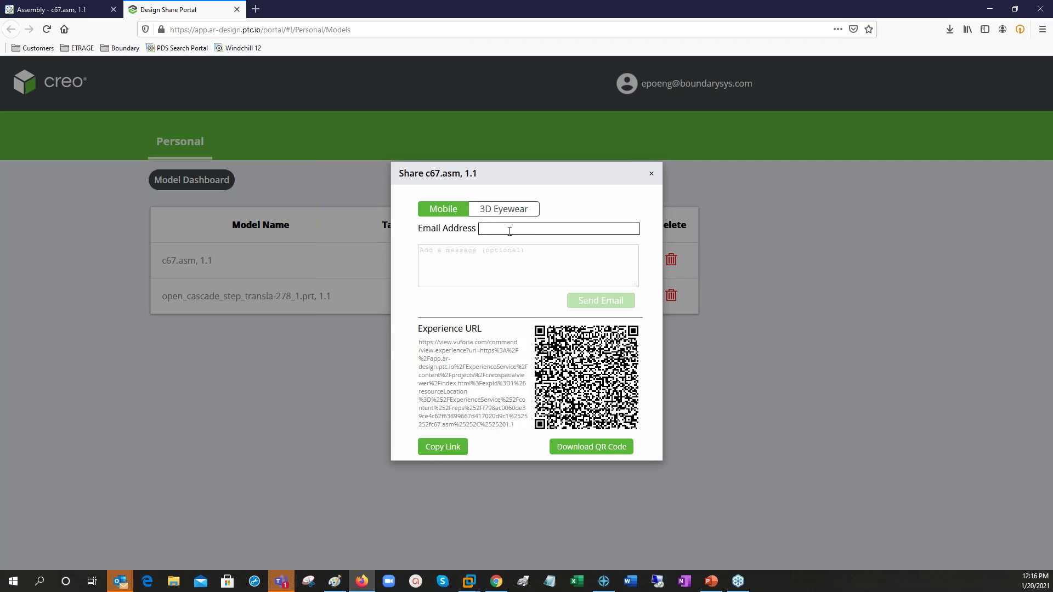
pyautogui.click(605, 451)
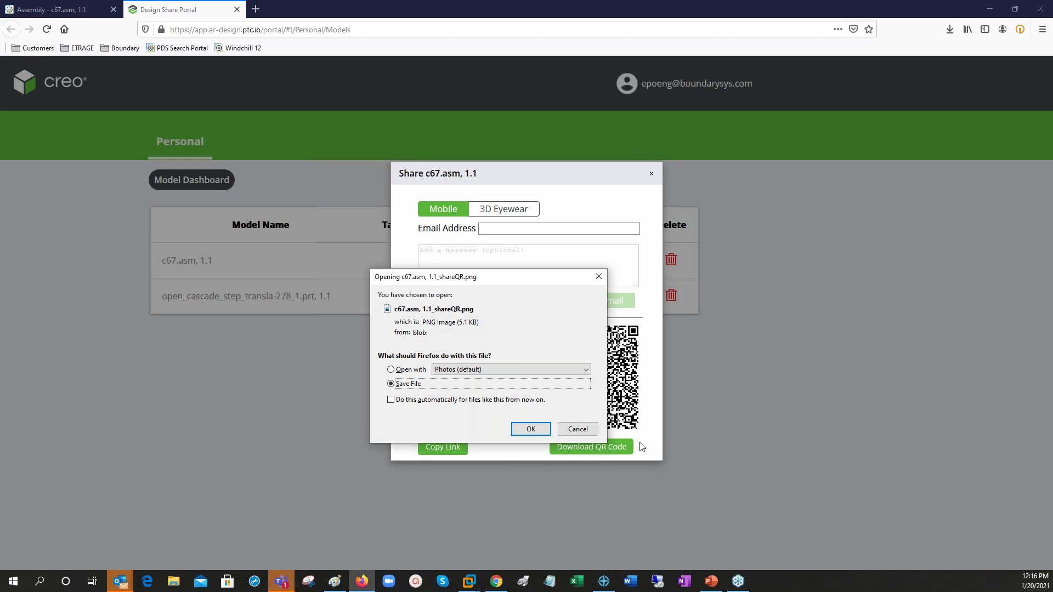
pyautogui.click(578, 429)
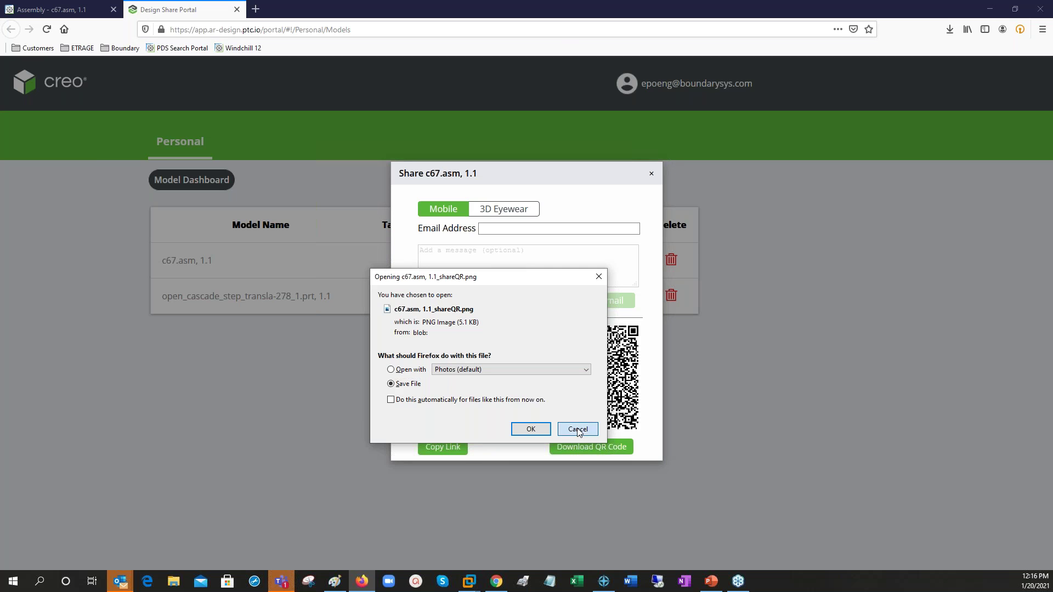
pyautogui.click(652, 175)
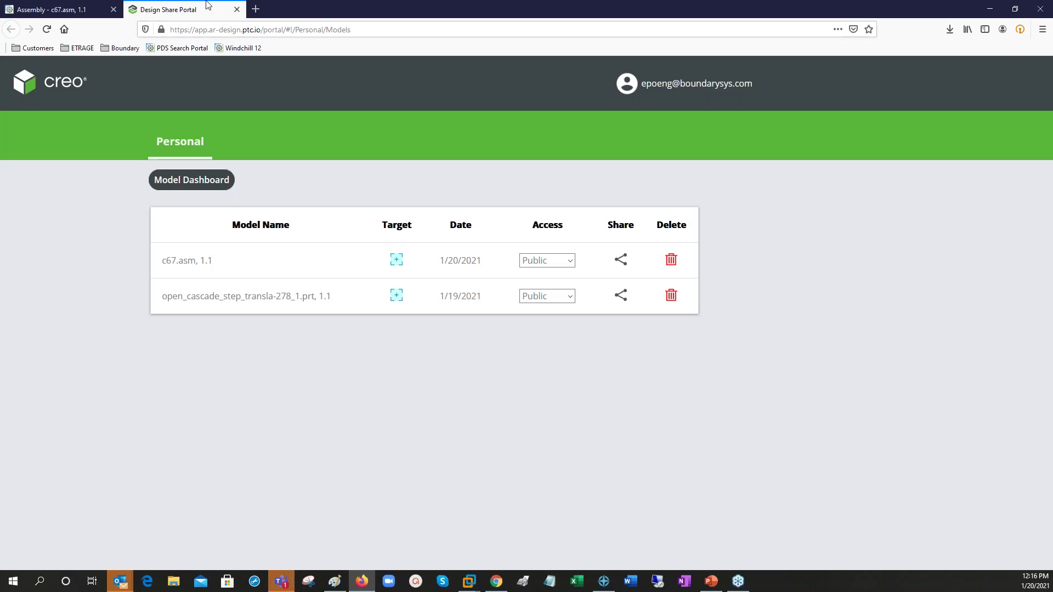
pyautogui.click(236, 11)
# Step: From Home, browse the PCB Board folders to user_library-qfn24-0_5_fusion_2.prt's Changes tab
pyautogui.click(48, 72)
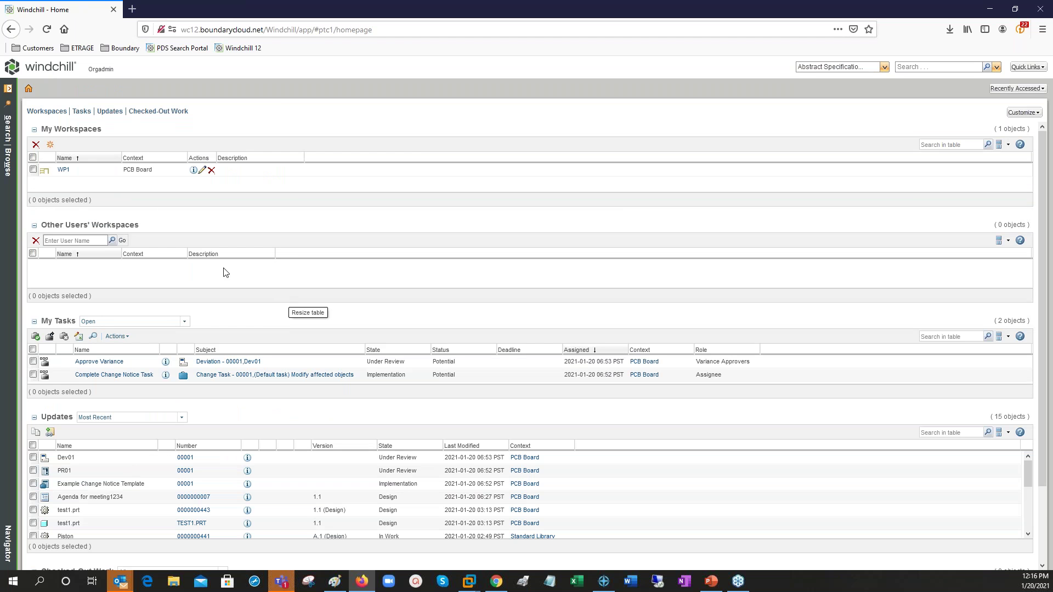
pyautogui.click(10, 164)
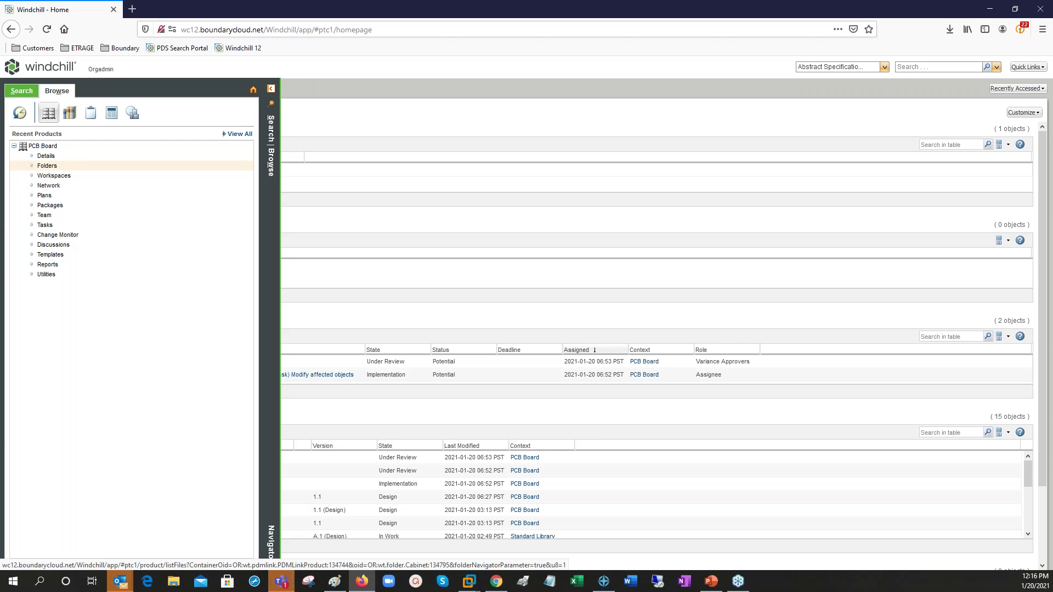
pyautogui.click(47, 166)
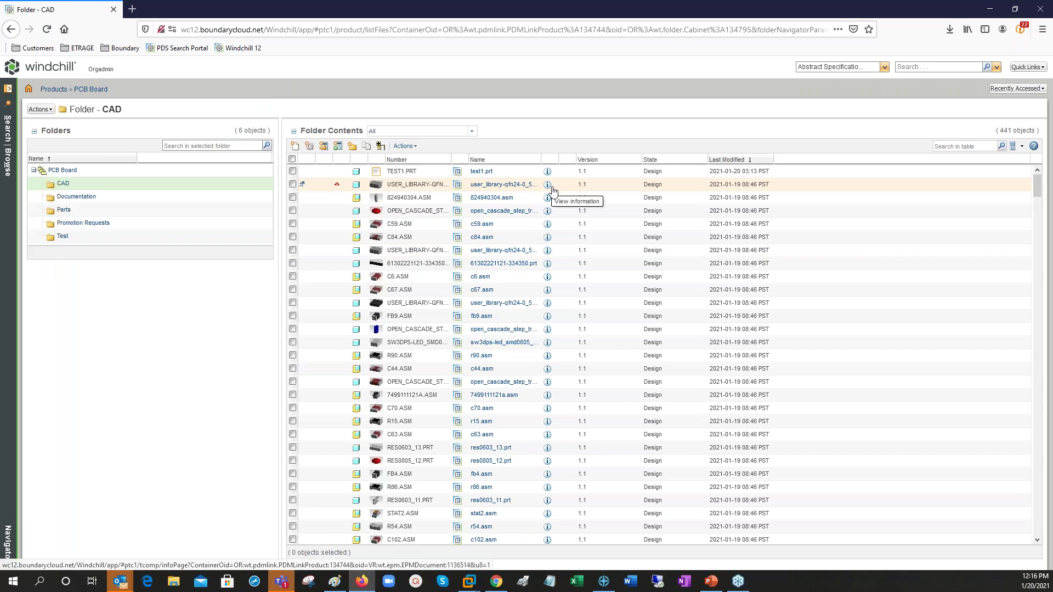
pyautogui.click(548, 186)
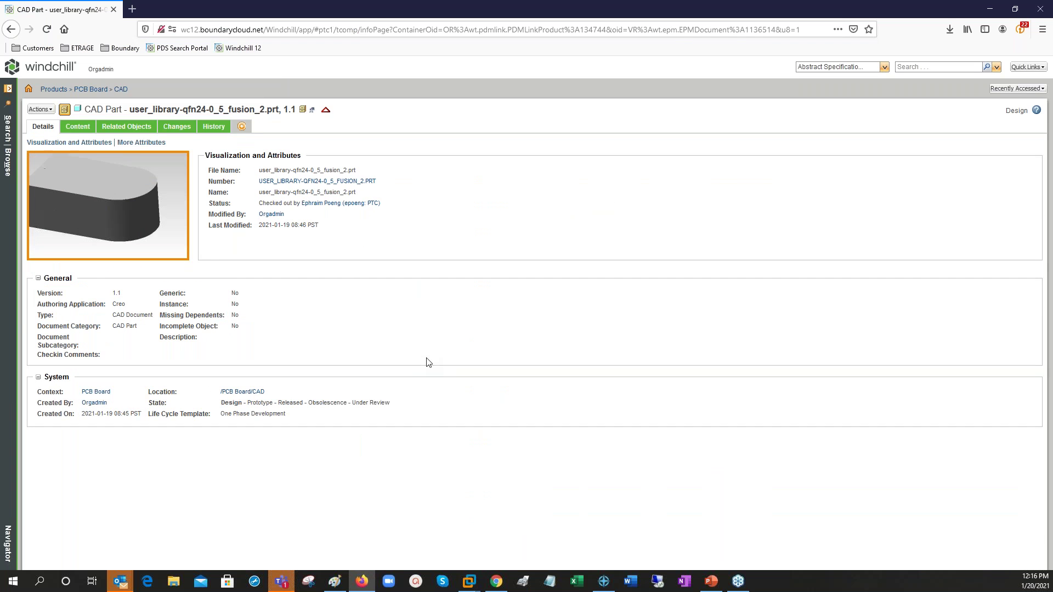
pyautogui.click(181, 128)
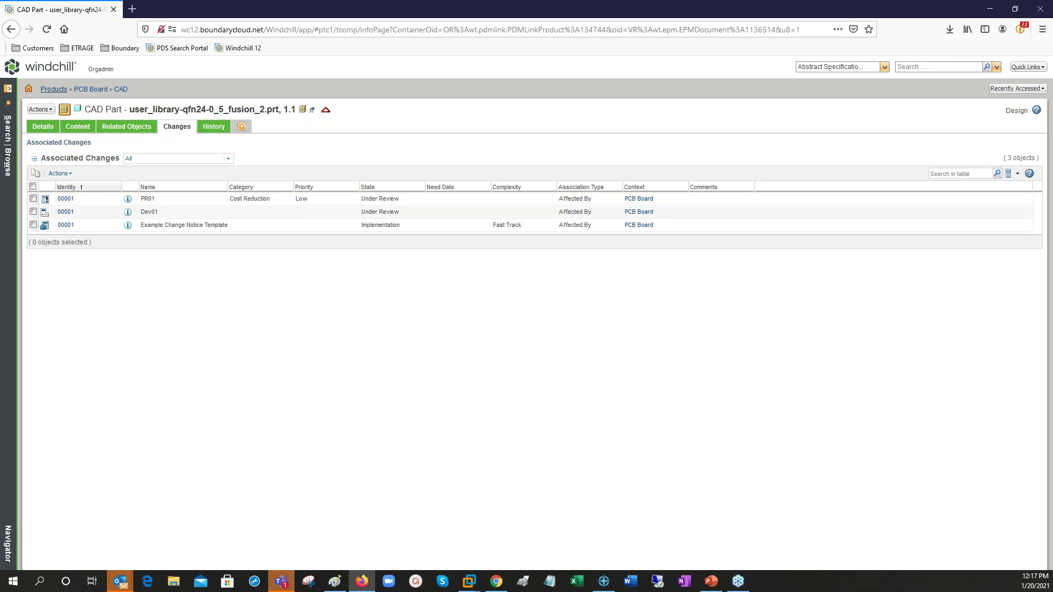
# Step: Leave the part's changes page through the Products breadcrumb back to the Windchill Home page
pyautogui.click(56, 86)
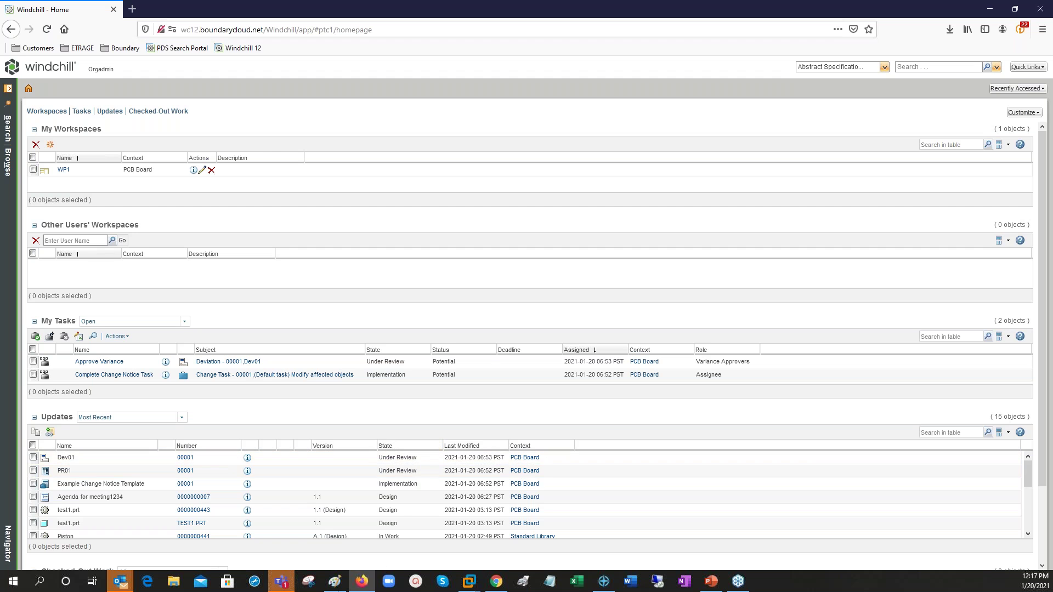
pyautogui.click(77, 240)
pyautogui.write('epoeng')
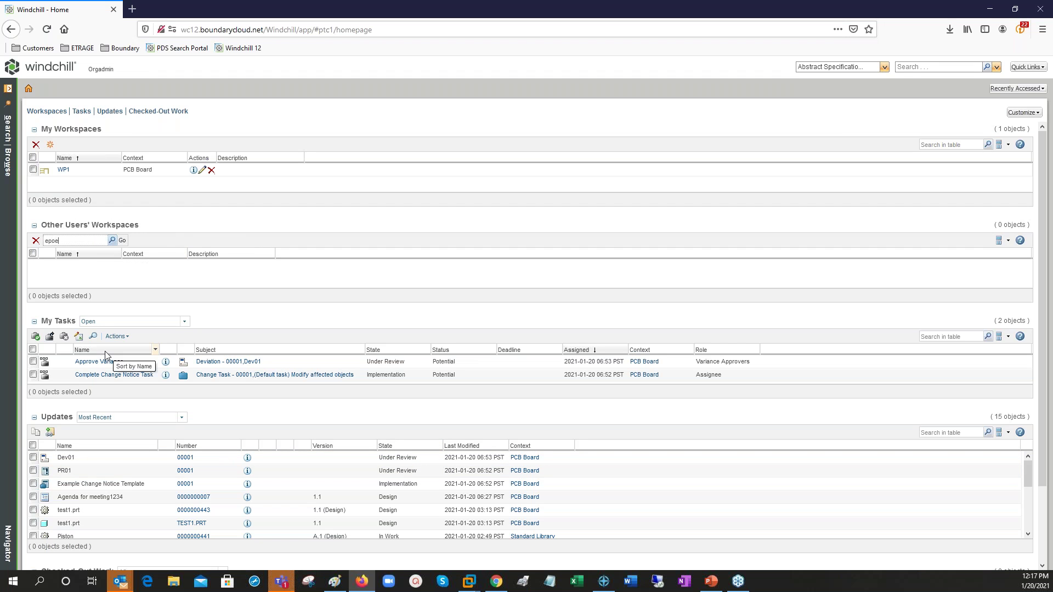
pyautogui.click(122, 240)
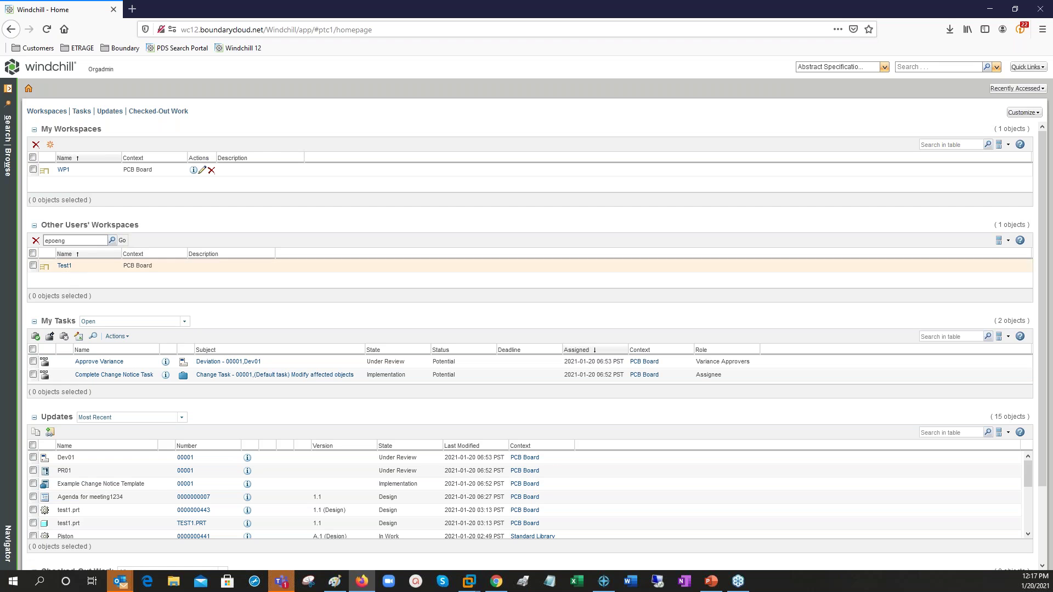
pyautogui.click(64, 267)
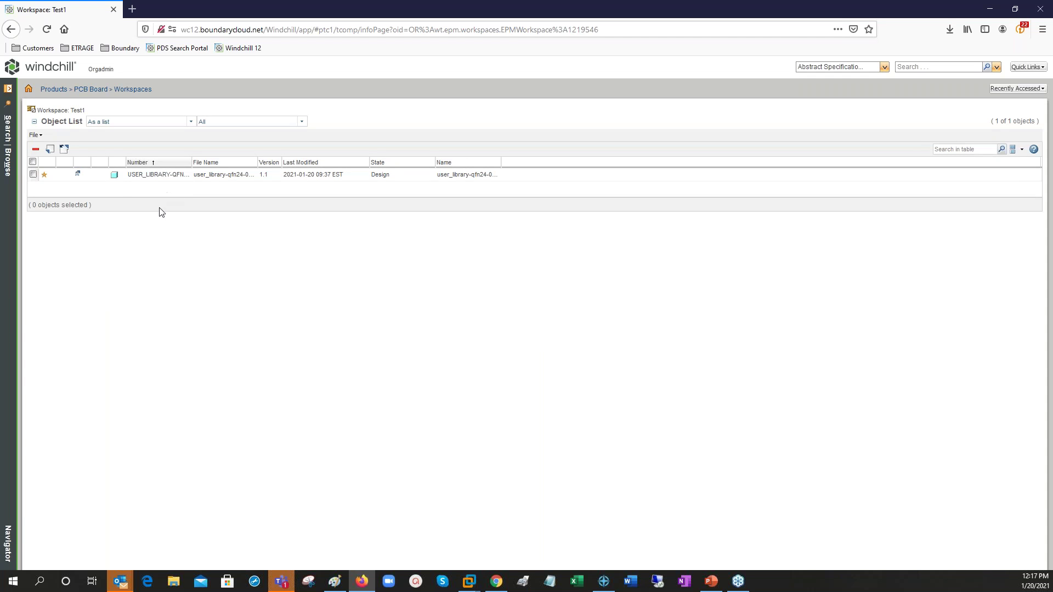
pyautogui.click(33, 174)
pyautogui.click(35, 135)
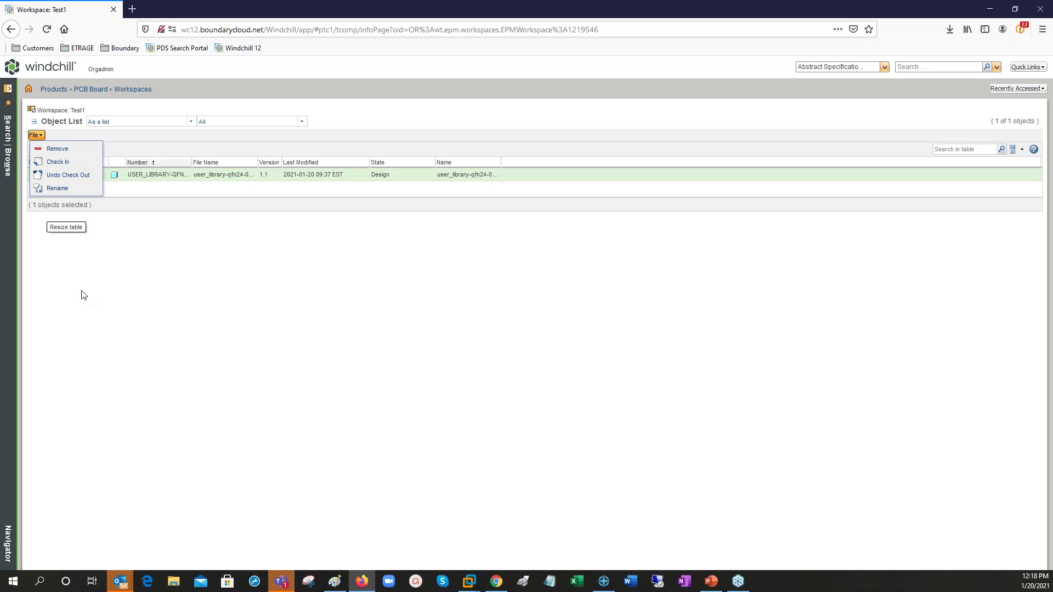
pyautogui.click(111, 291)
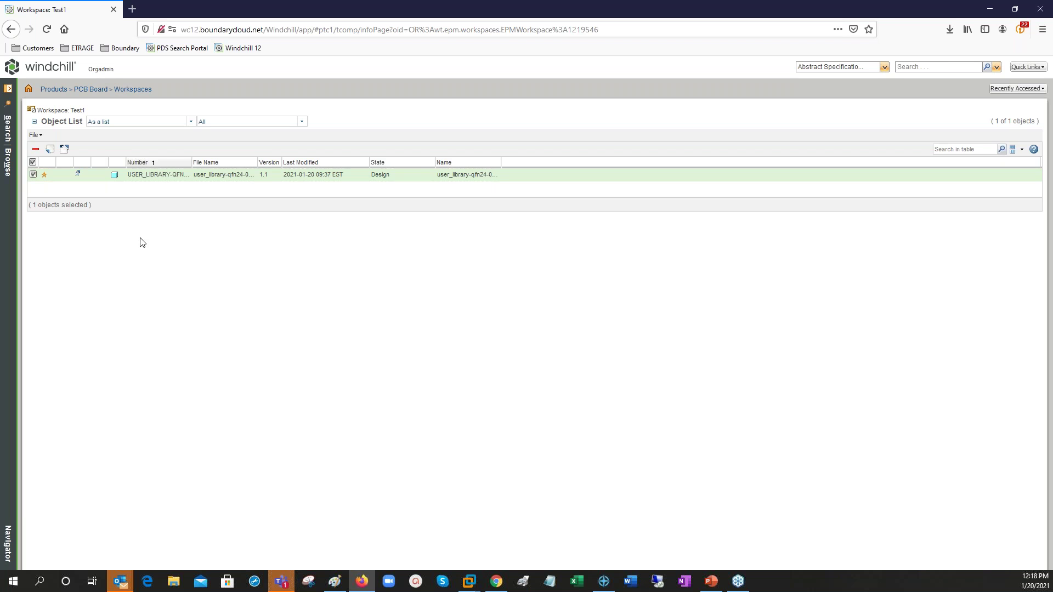
pyautogui.click(69, 76)
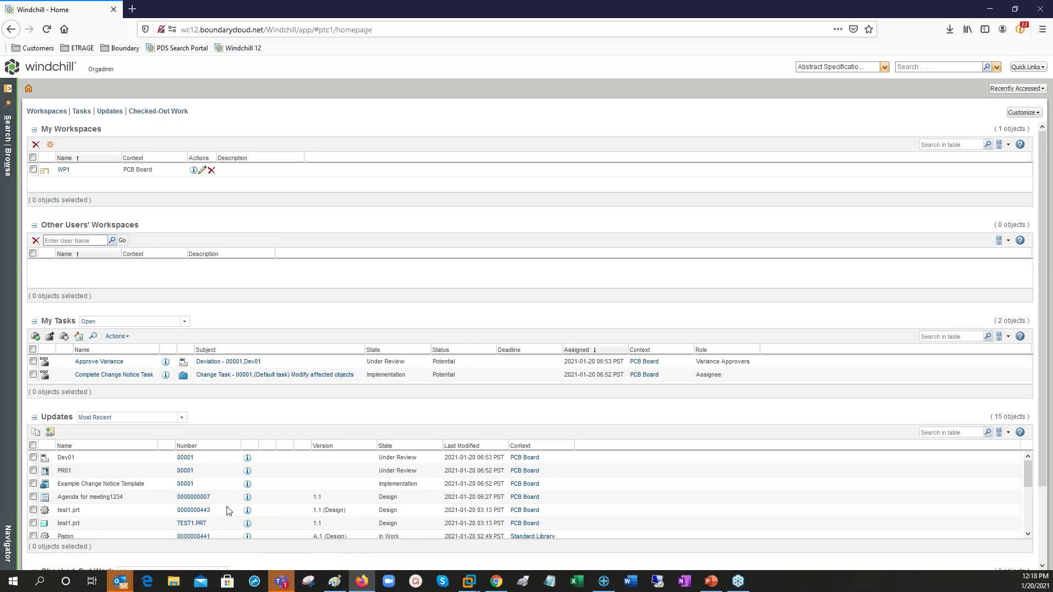
# Step: Switch to PowerPoint, start the slideshow and advance past the WEBINAR DEMO slide
pyautogui.hotkey('alt', 'Tab')
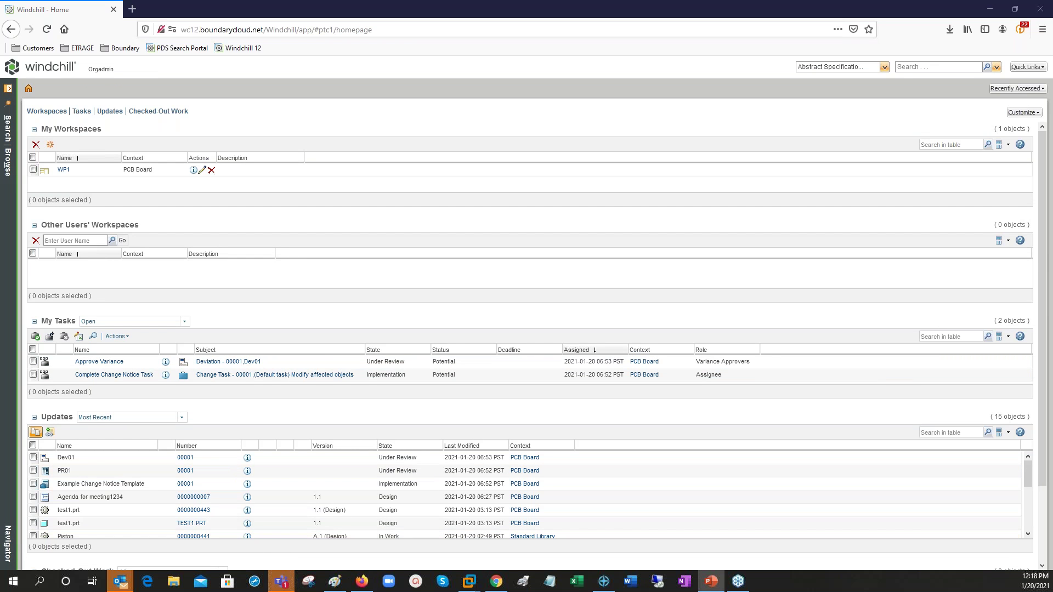
pyautogui.press('F5')
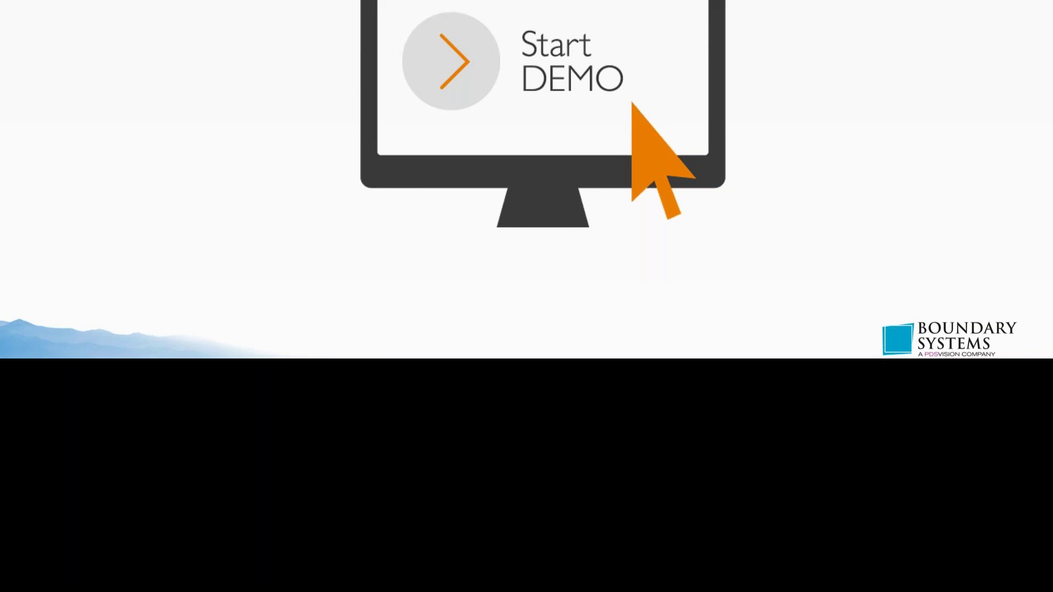
pyautogui.press('Right')
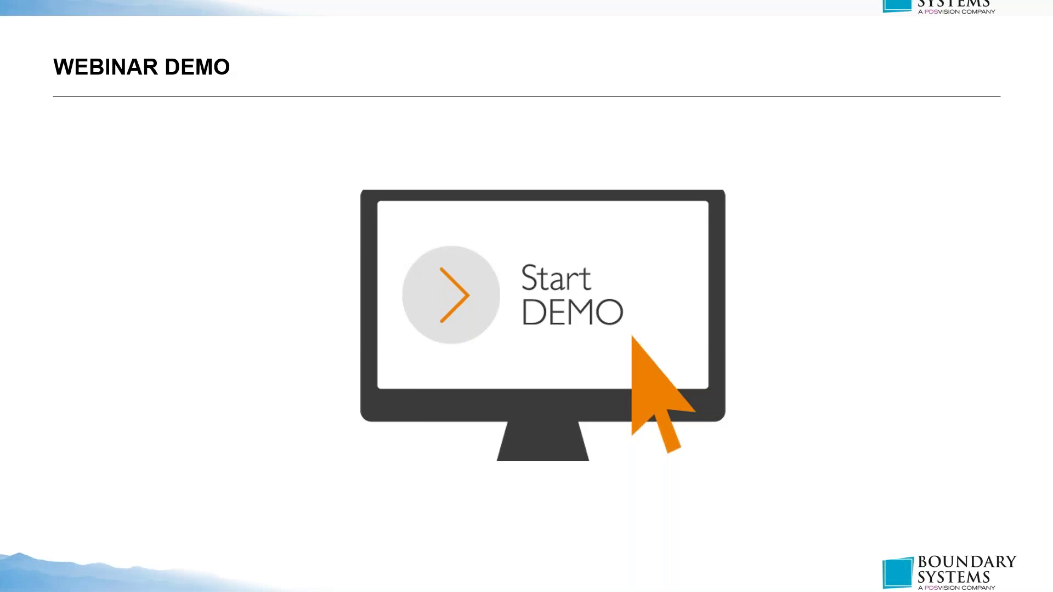